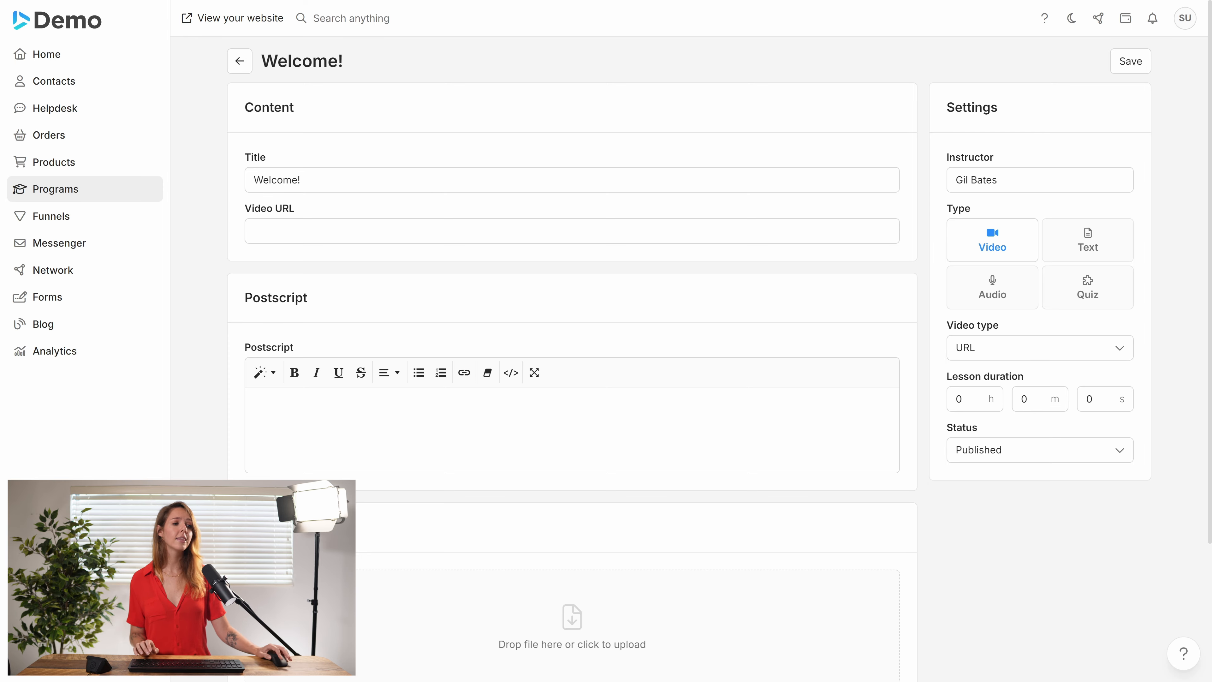
left_click(572, 231)
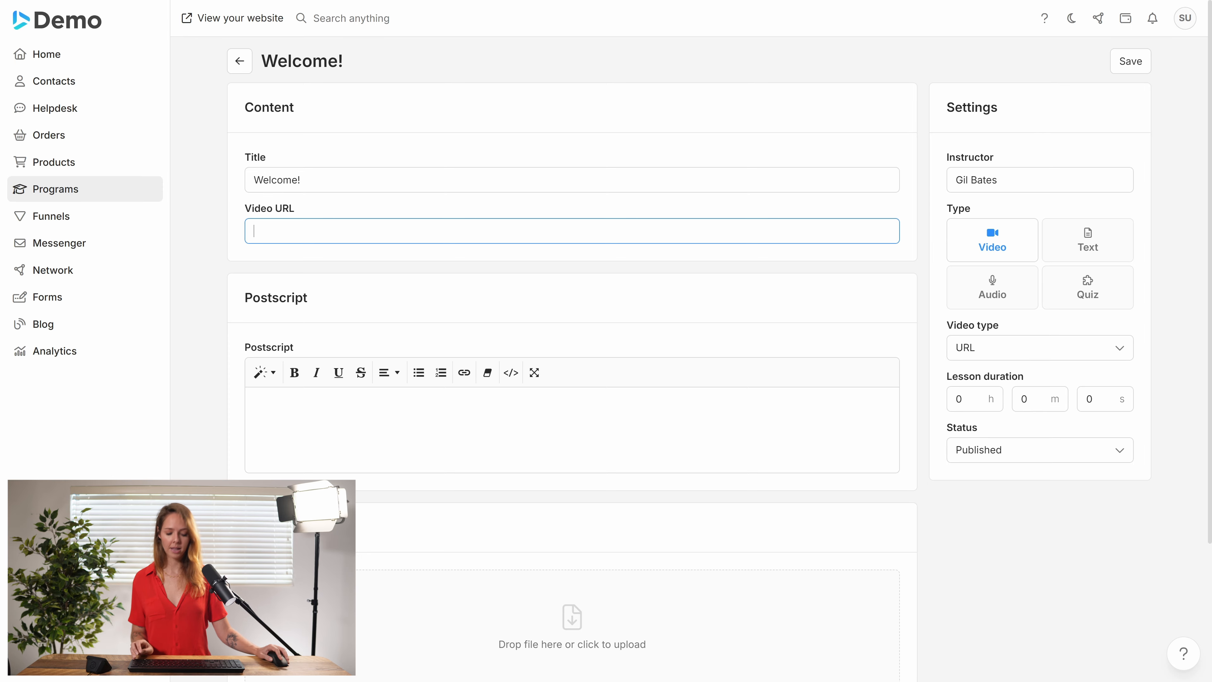
type("https://www.pexels.com/video/spring-easter-cooking-curly-4122380/")
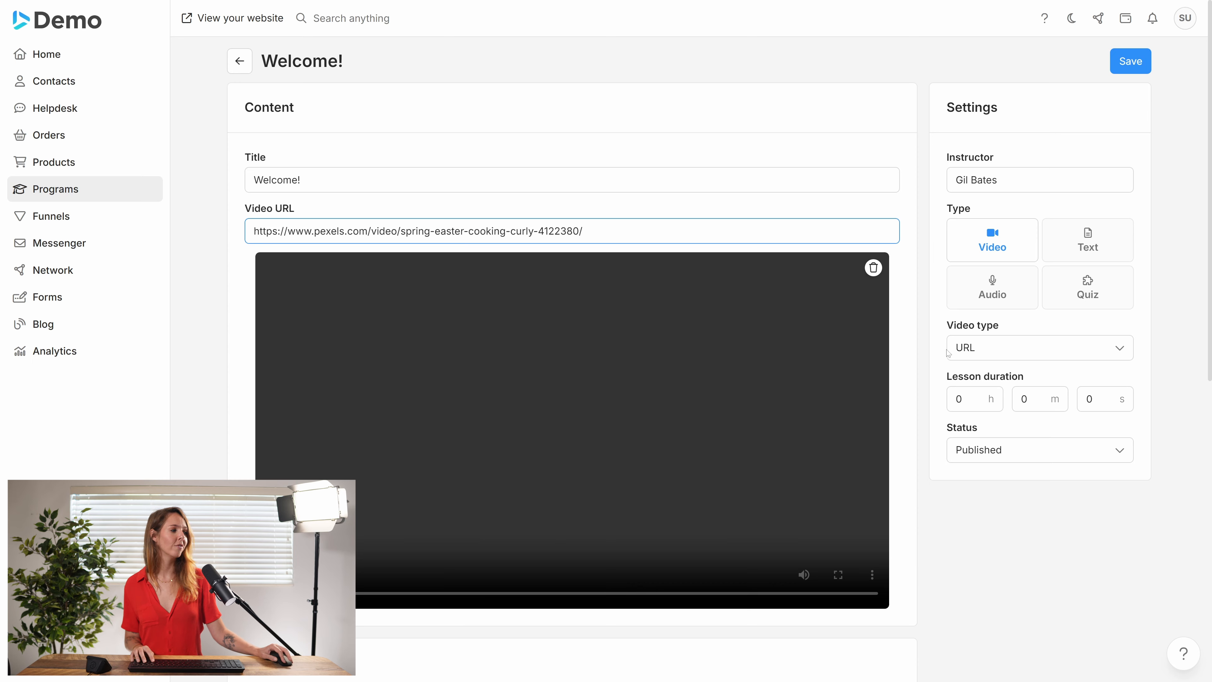
Switch the Welcome! lesson's video type to File, installing the Video hosting app for it.
left_click(1004, 349)
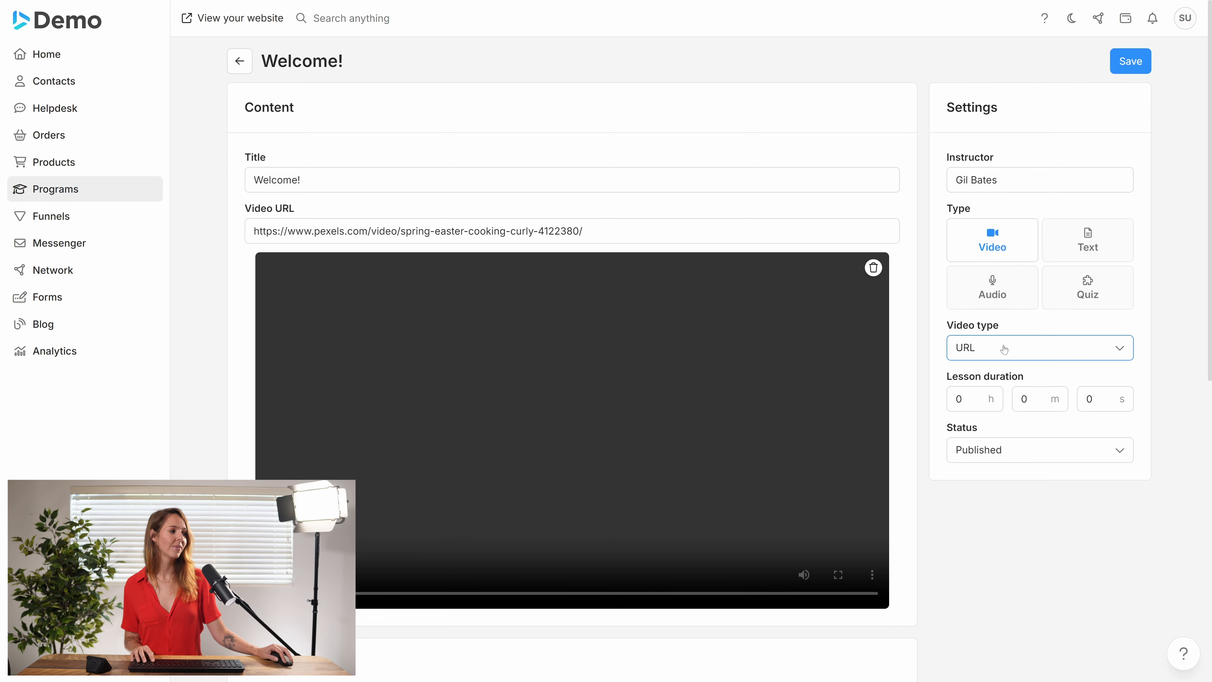
left_click(977, 385)
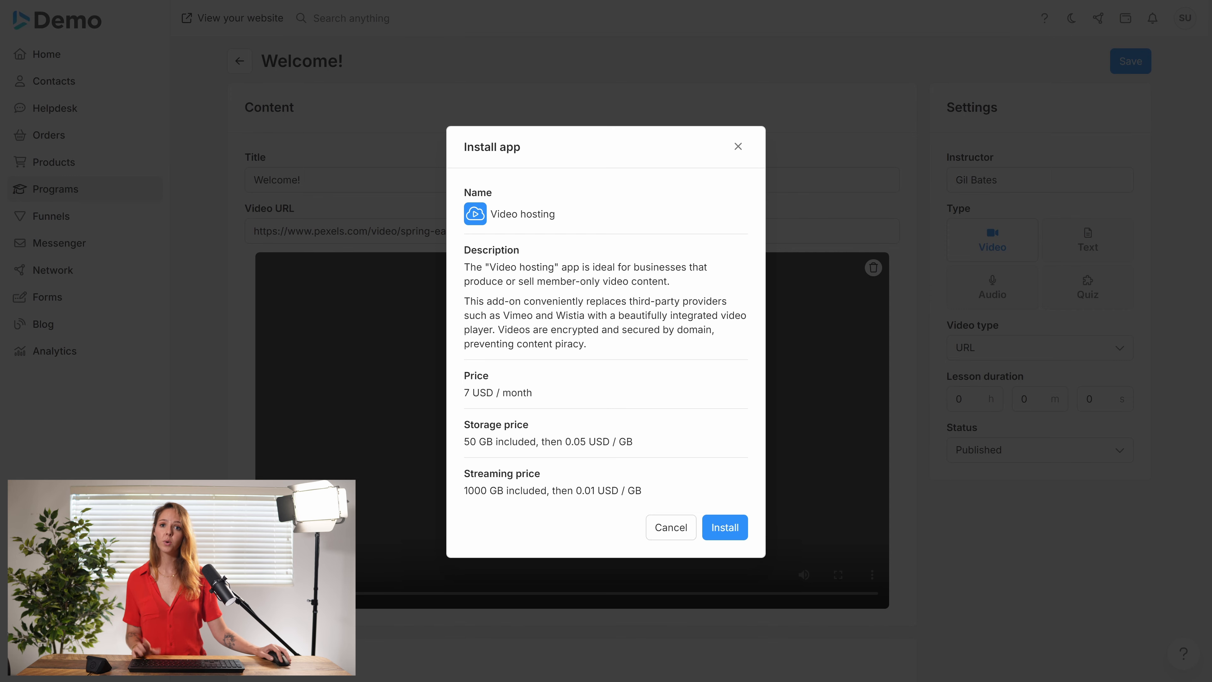
left_click(719, 528)
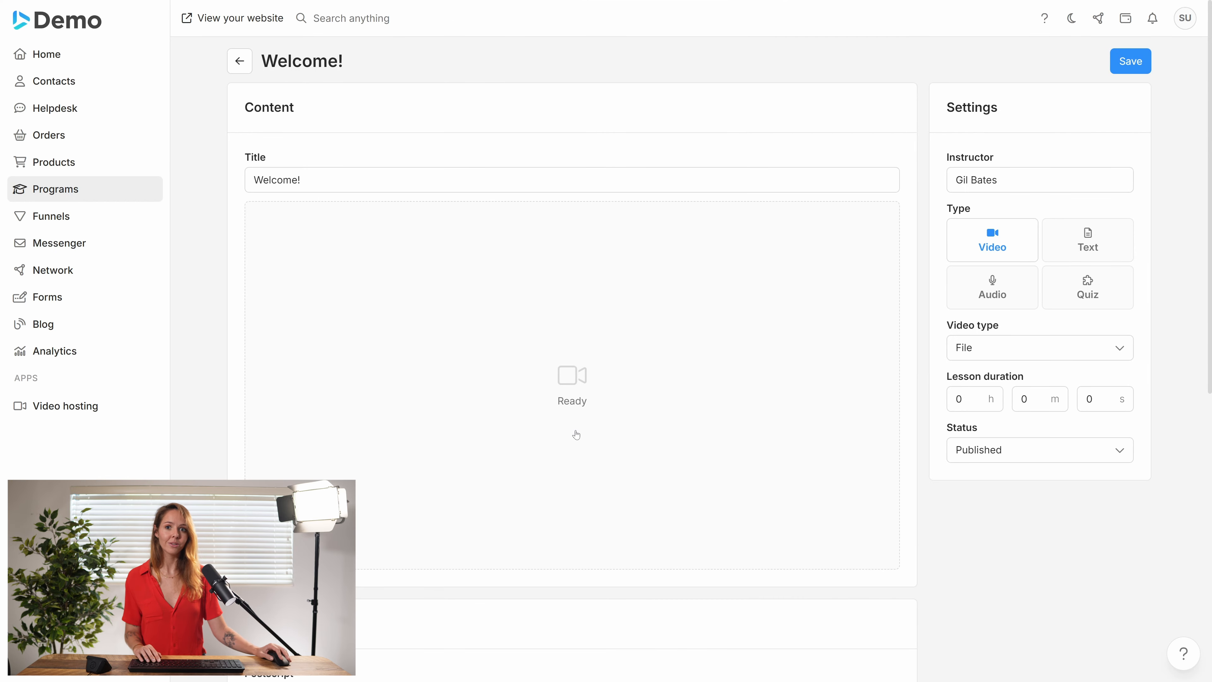
Upload the video file 4122380-uhd_3840_2160_24fps from the Downloads folder to the Welcome! lesson.
left_click(557, 383)
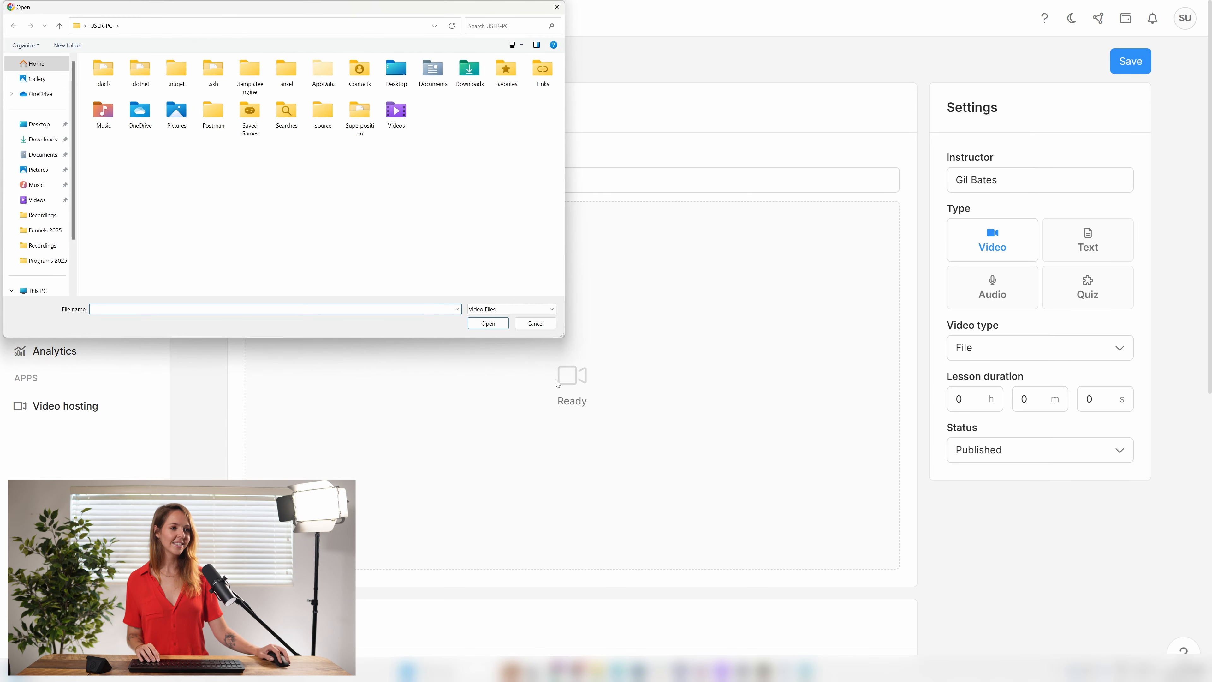
left_click(21, 142)
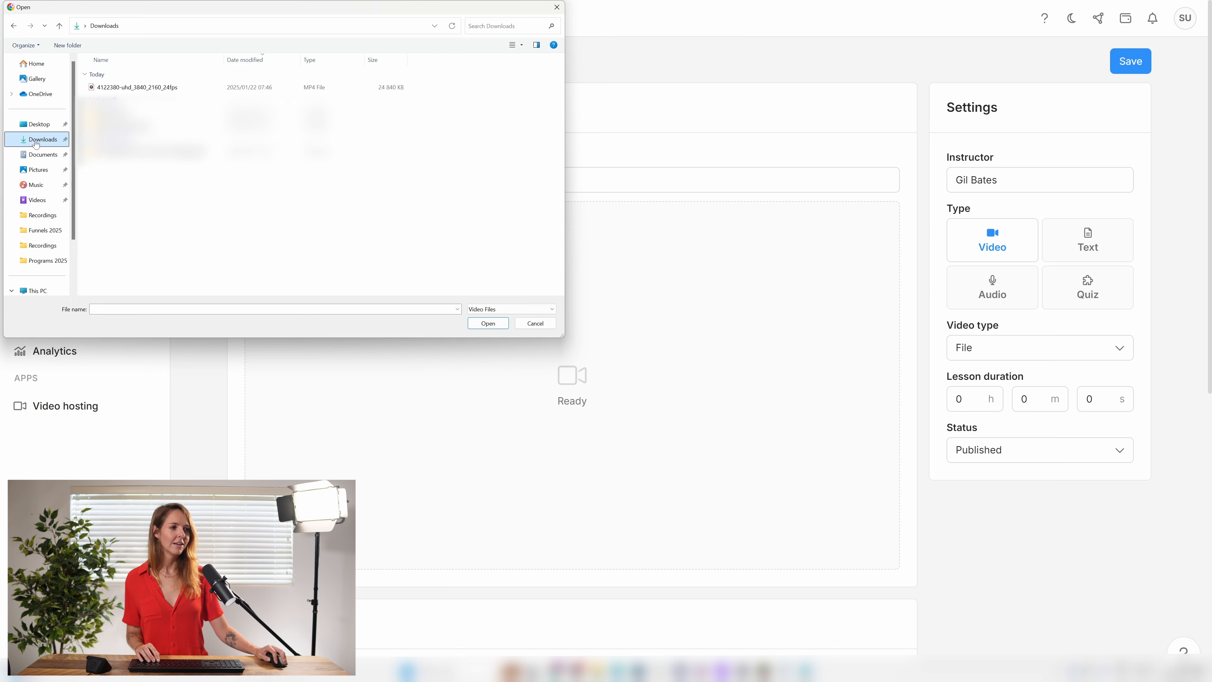
left_click(132, 87)
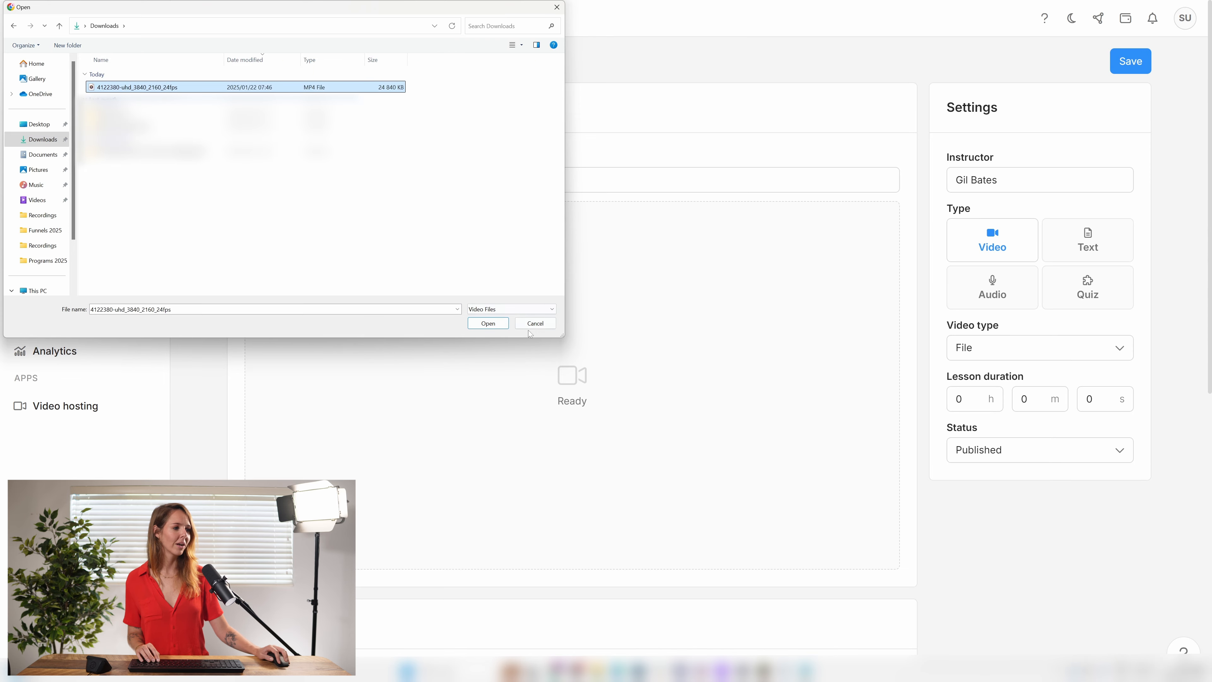
left_click(487, 323)
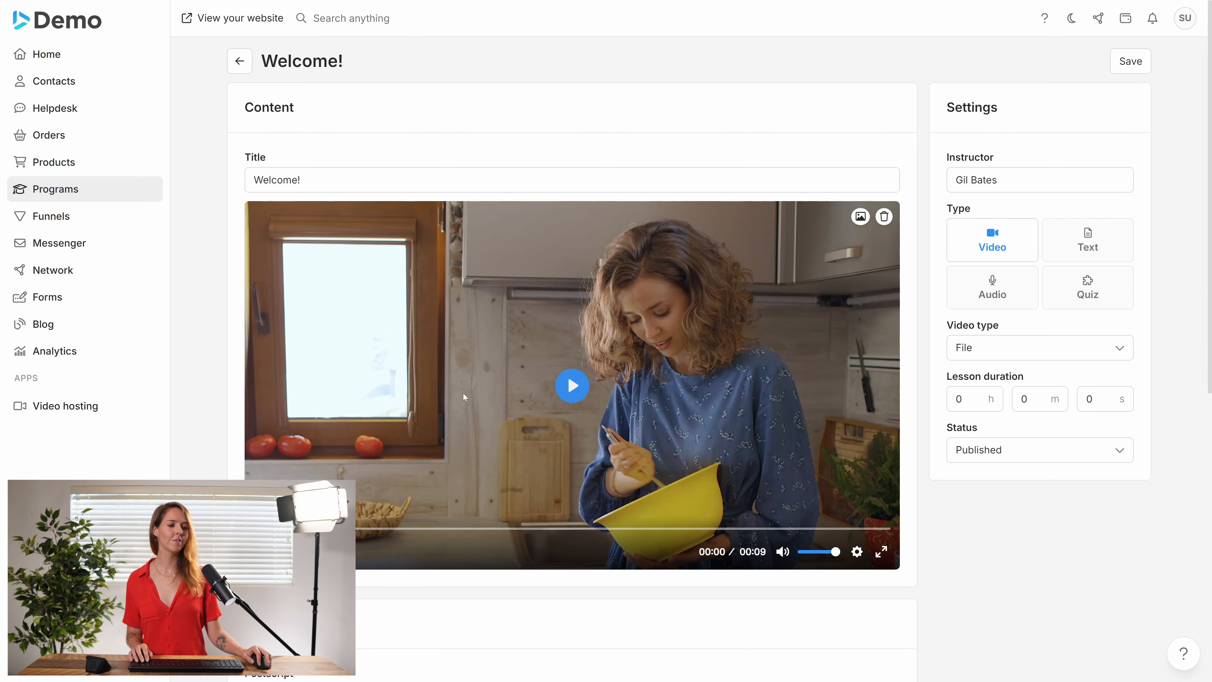
Open the Video hosting app's player settings and review which player controls can be enabled.
left_click(103, 407)
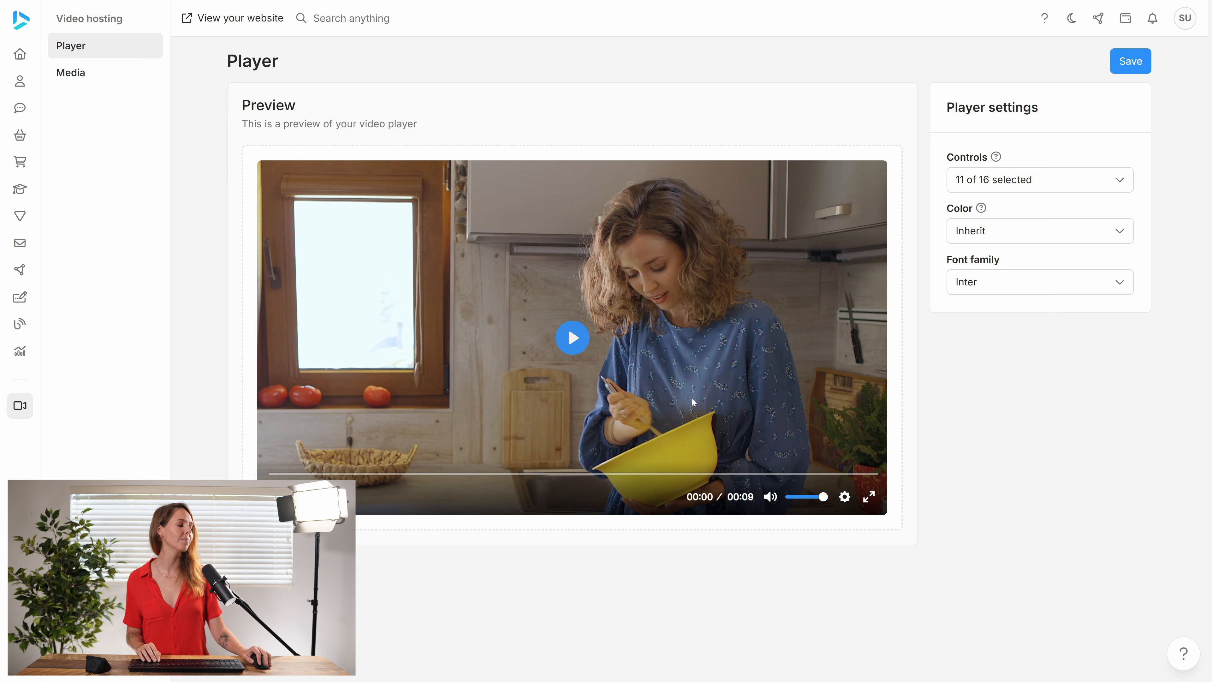
left_click(1053, 186)
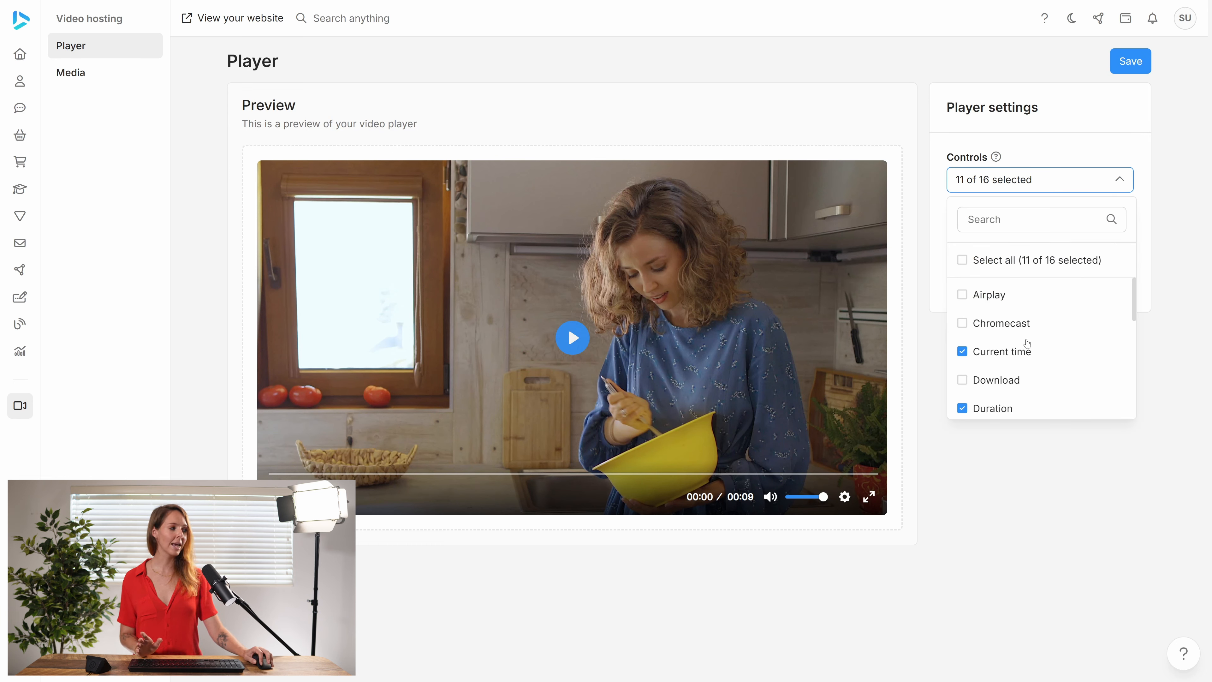
scroll(1030, 362, "down", 4)
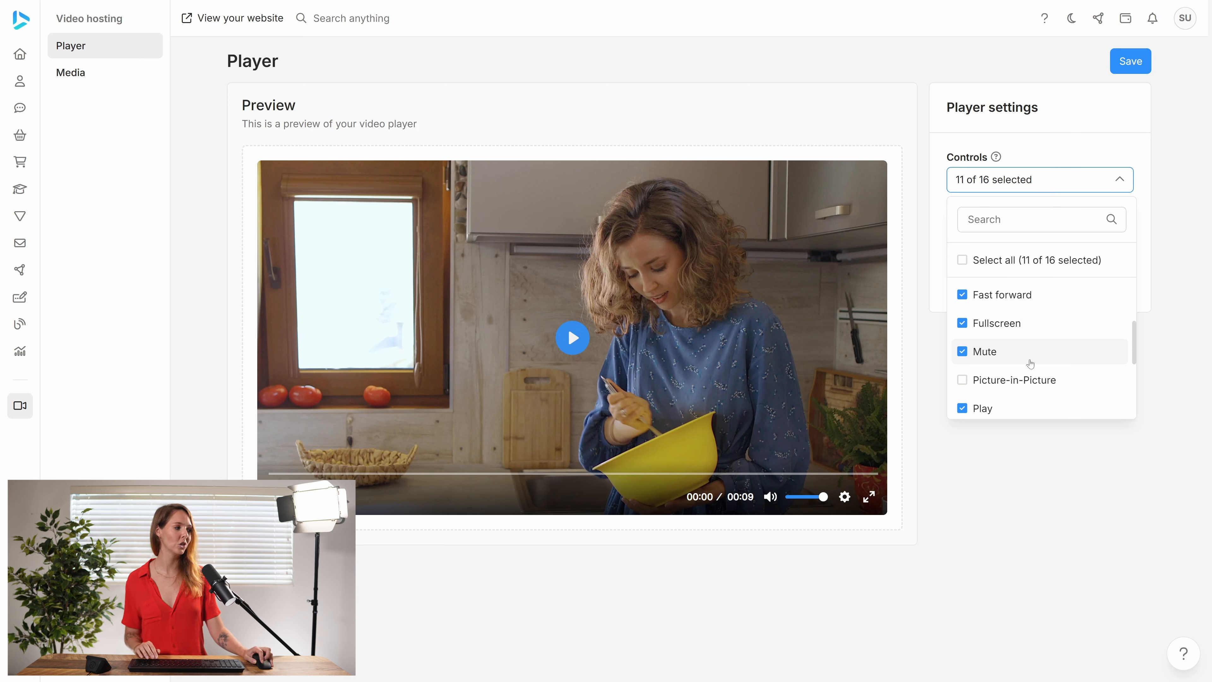
scroll(1030, 363, "up", 4)
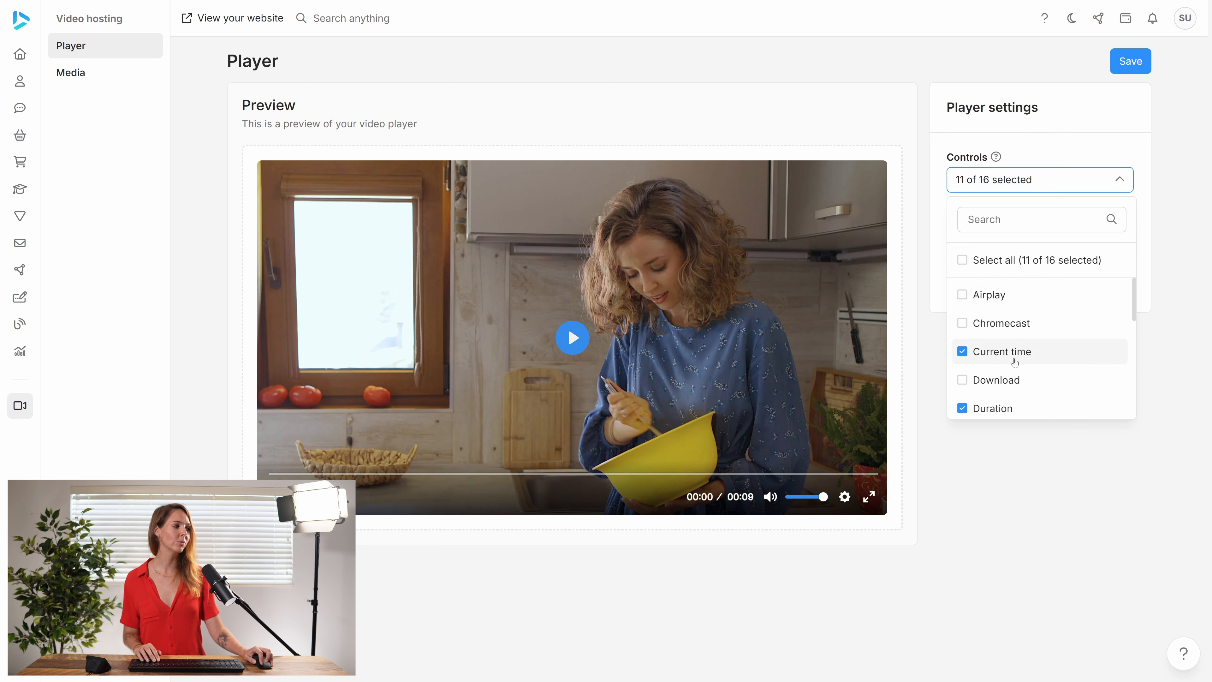
scroll(1015, 362, "down", 1)
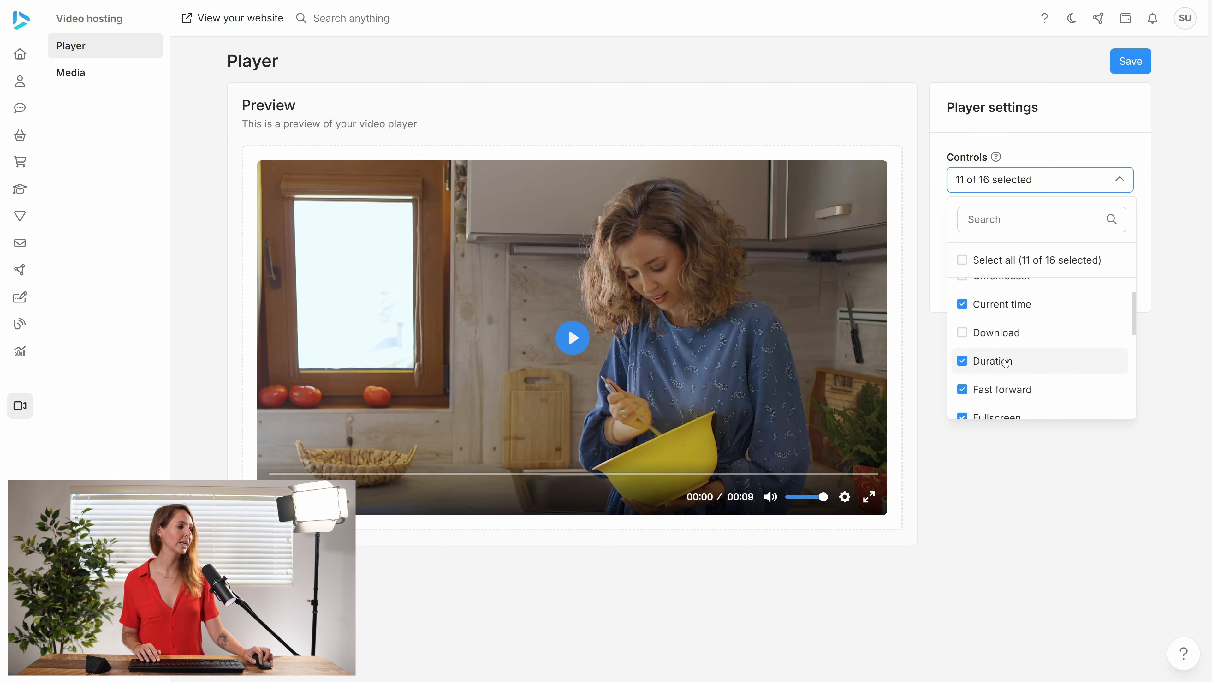
scroll(1005, 364, "down", 2)
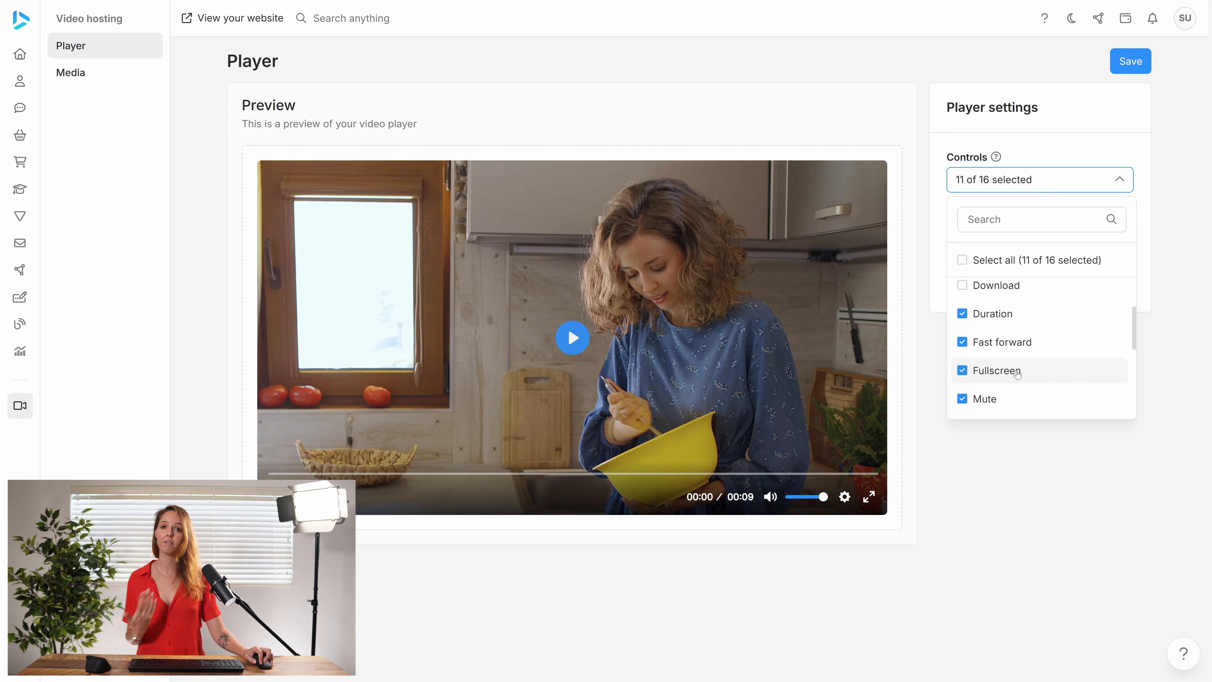
scroll(1019, 383, "down", 3)
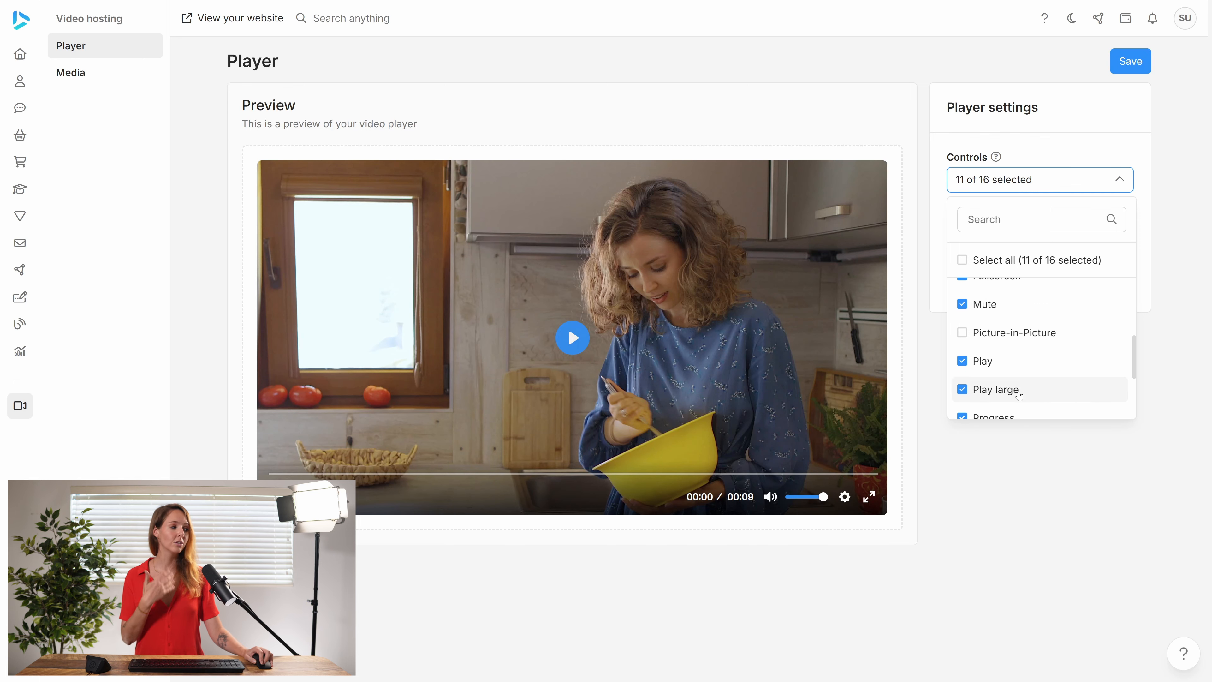
scroll(1019, 395, "down", 2)
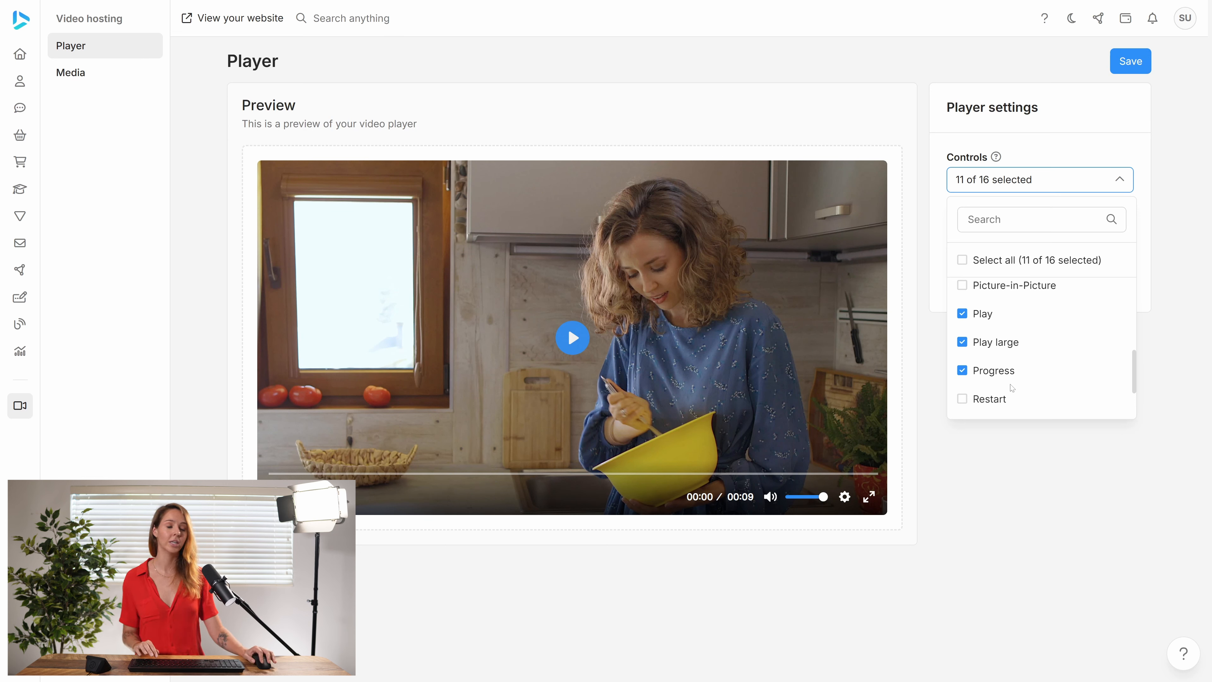
left_click(1077, 190)
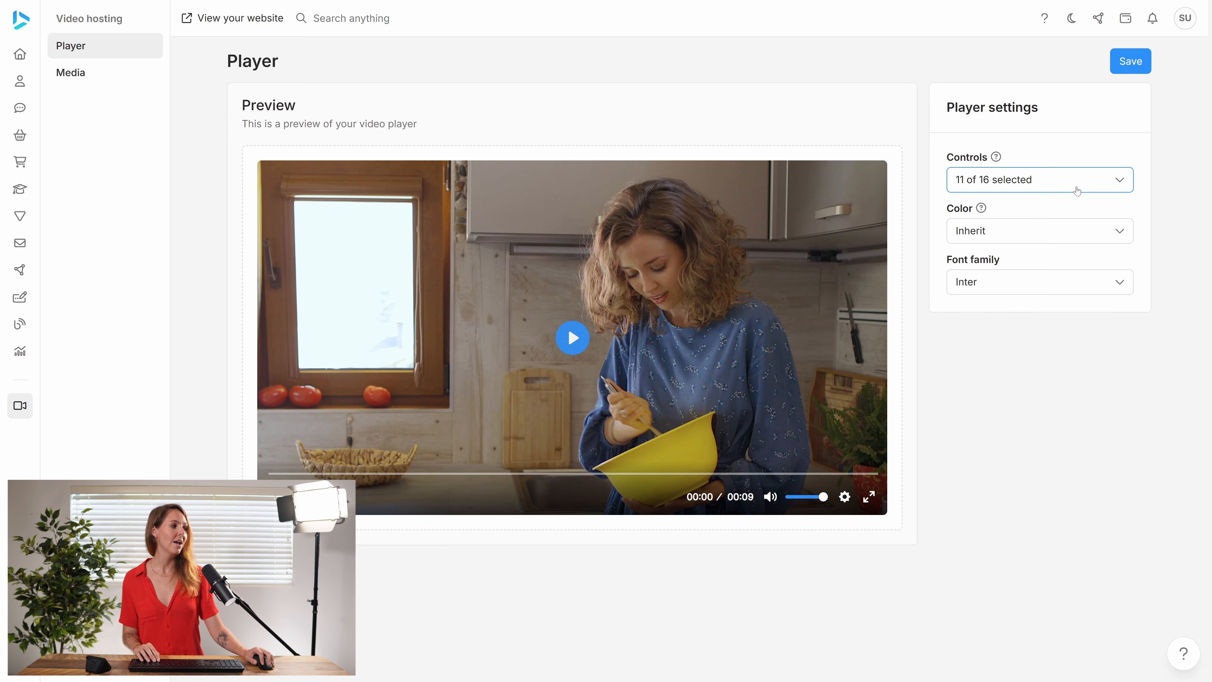
Try the Custom color option for the video player and return it to Inherit.
left_click(1003, 231)
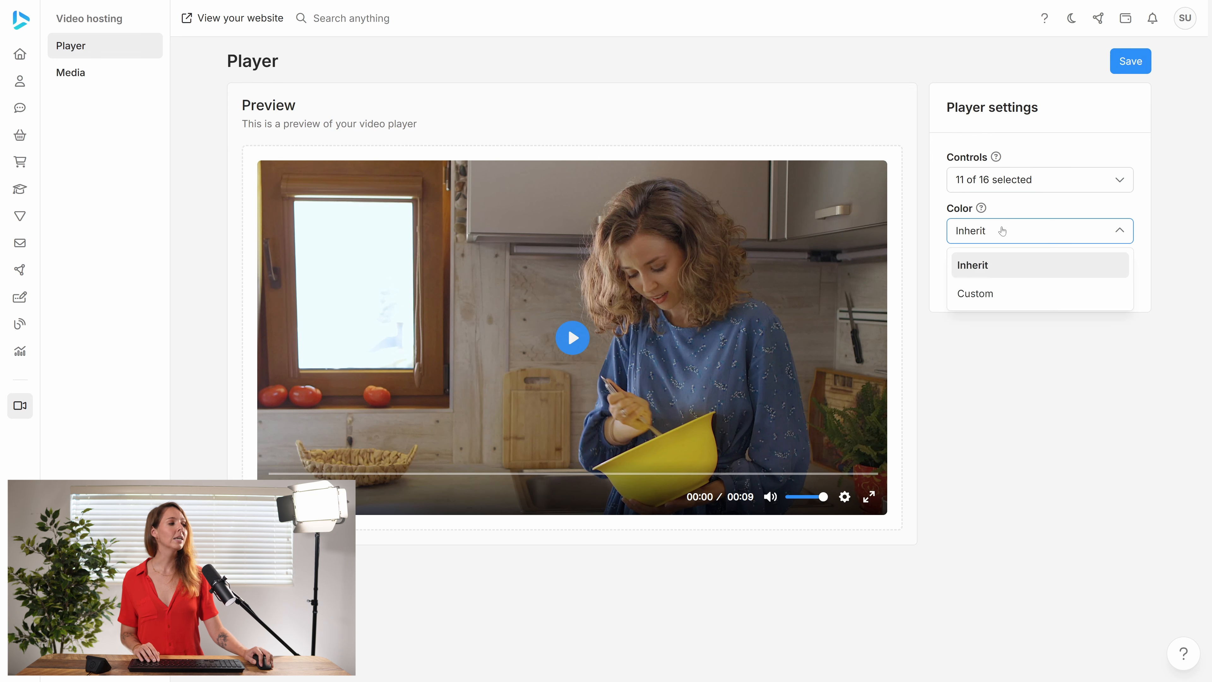
left_click(1000, 295)
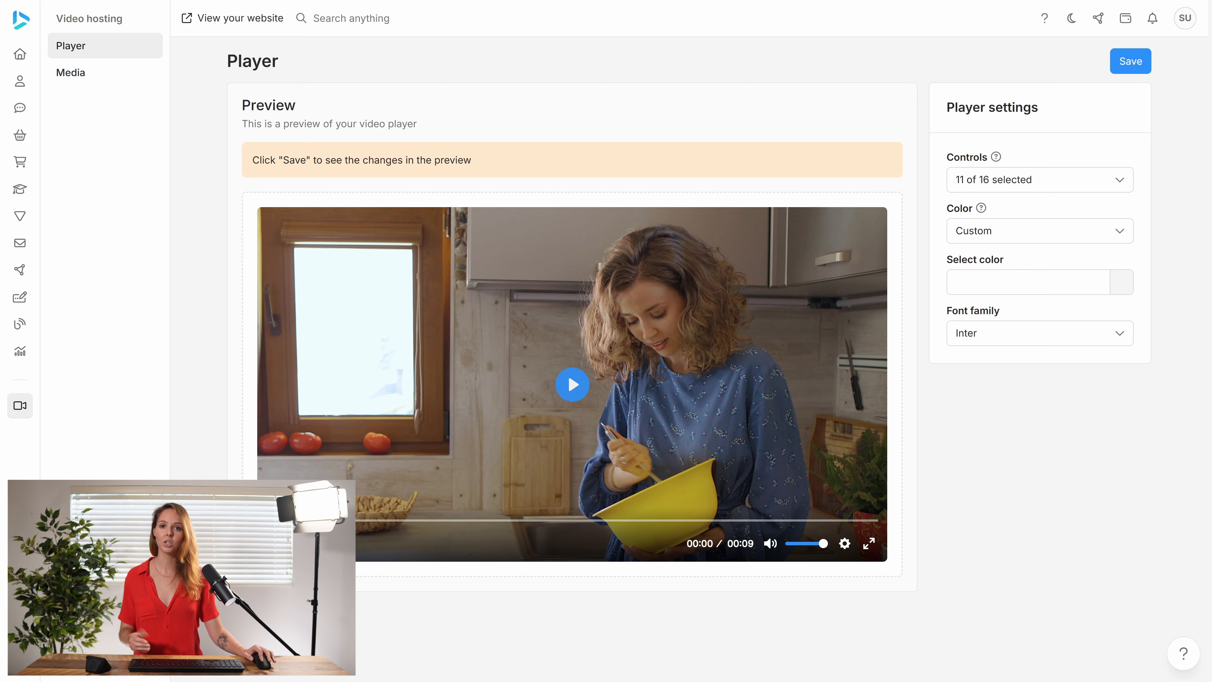
left_click(1049, 233)
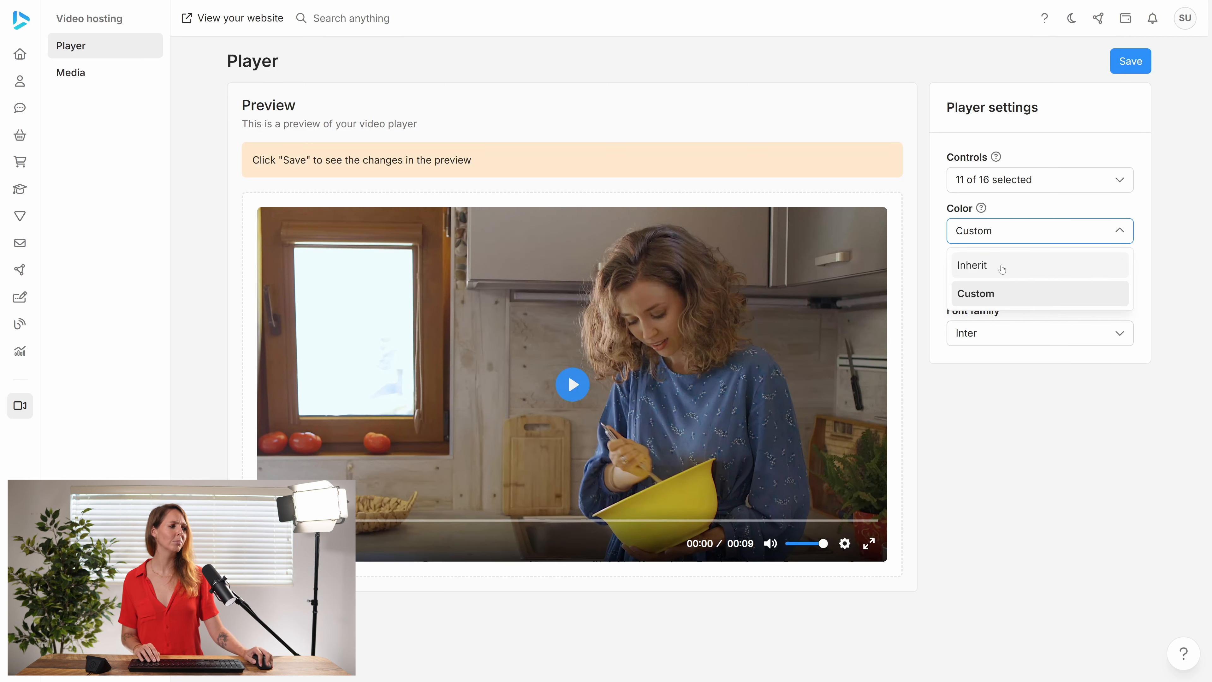
left_click(1003, 269)
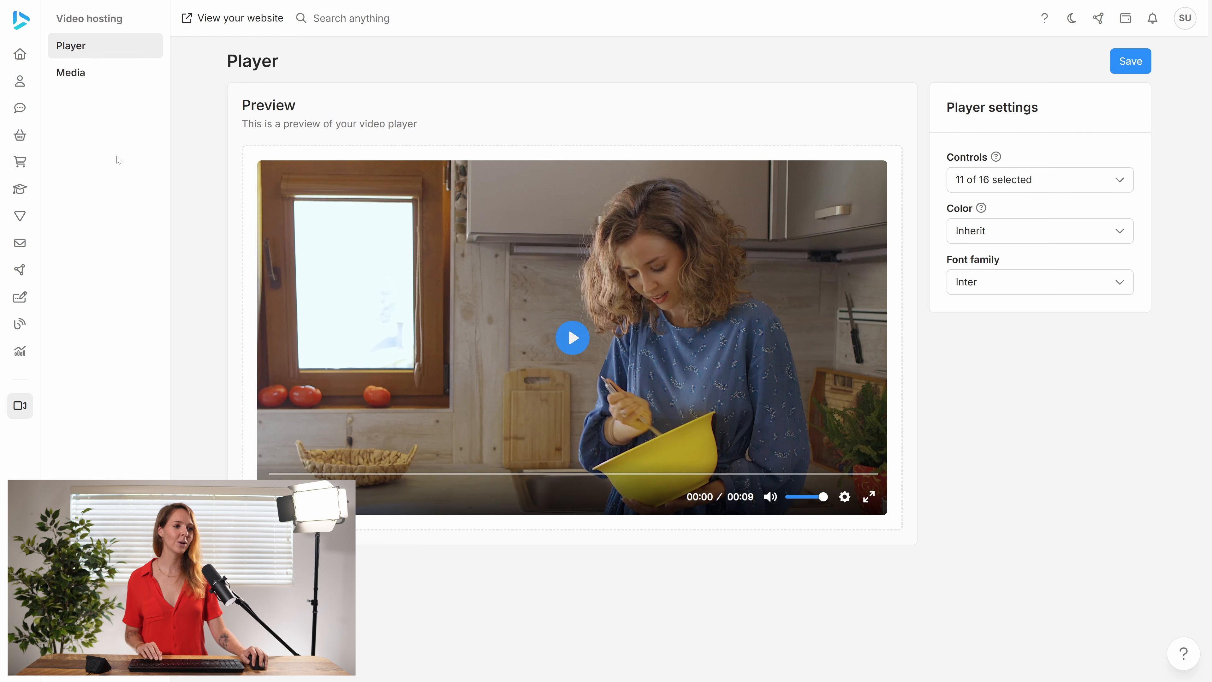
Reopen the Welcome! lesson in the Baking for beginners program, set its duration to 9 seconds and save it.
left_click(24, 191)
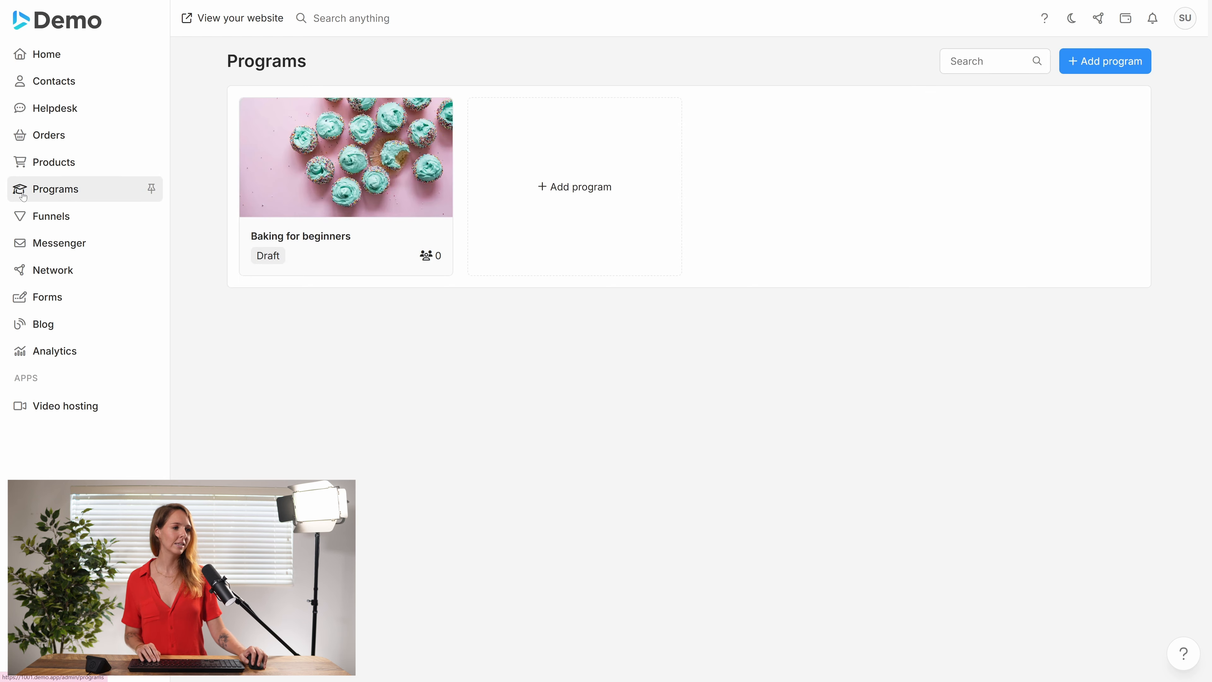
left_click(339, 162)
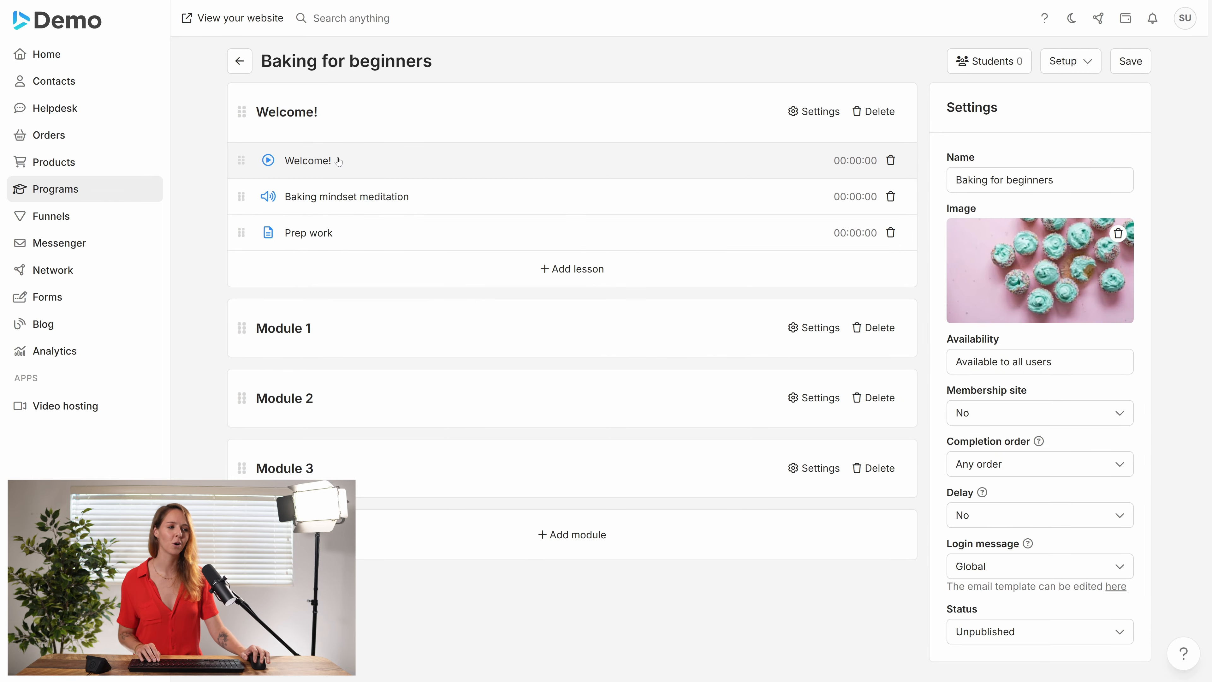
left_click(339, 161)
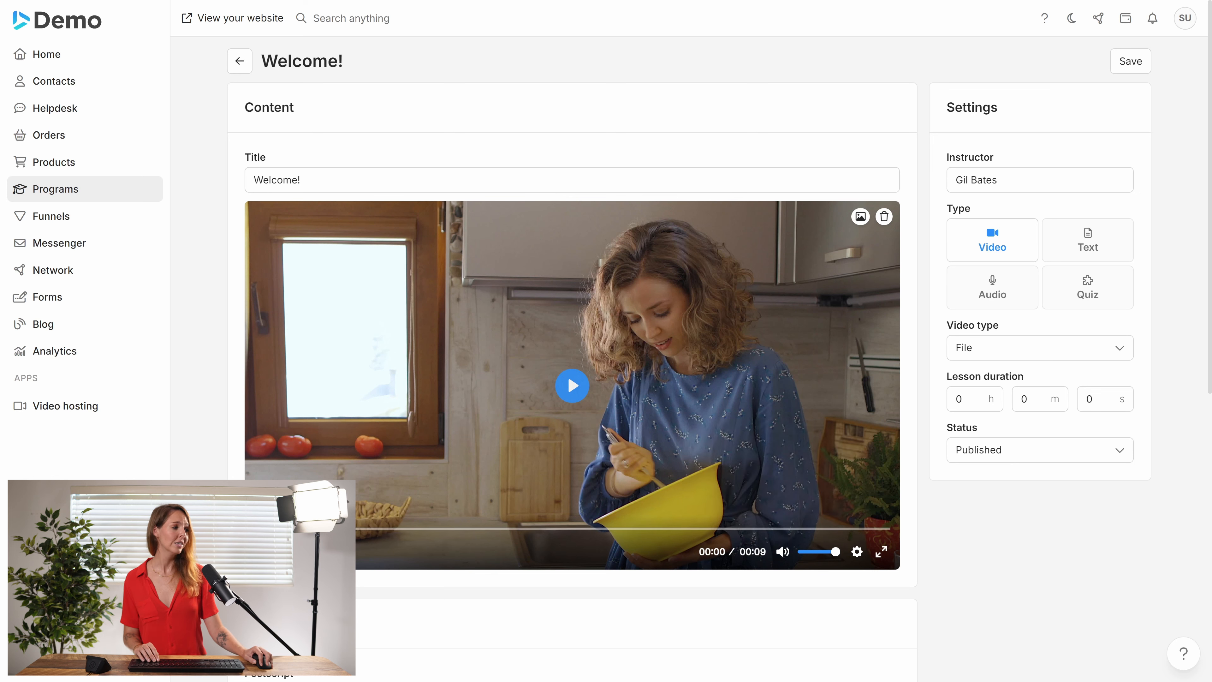
double_click(1090, 399)
type("9")
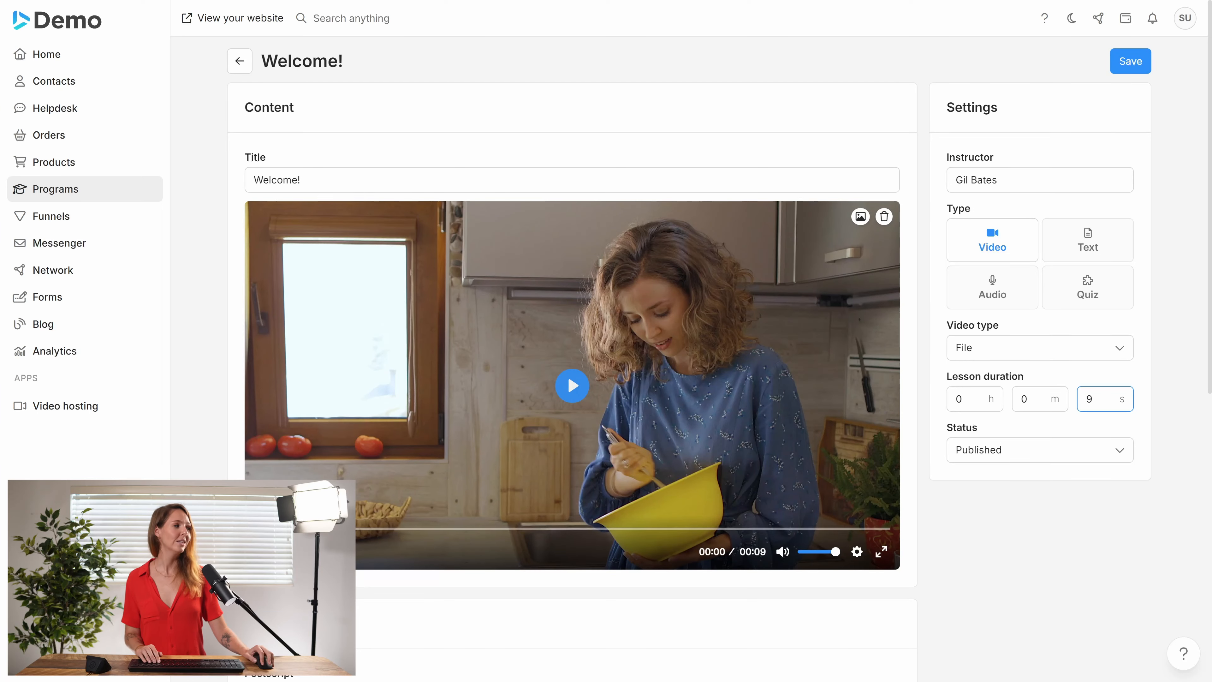
left_click(1116, 70)
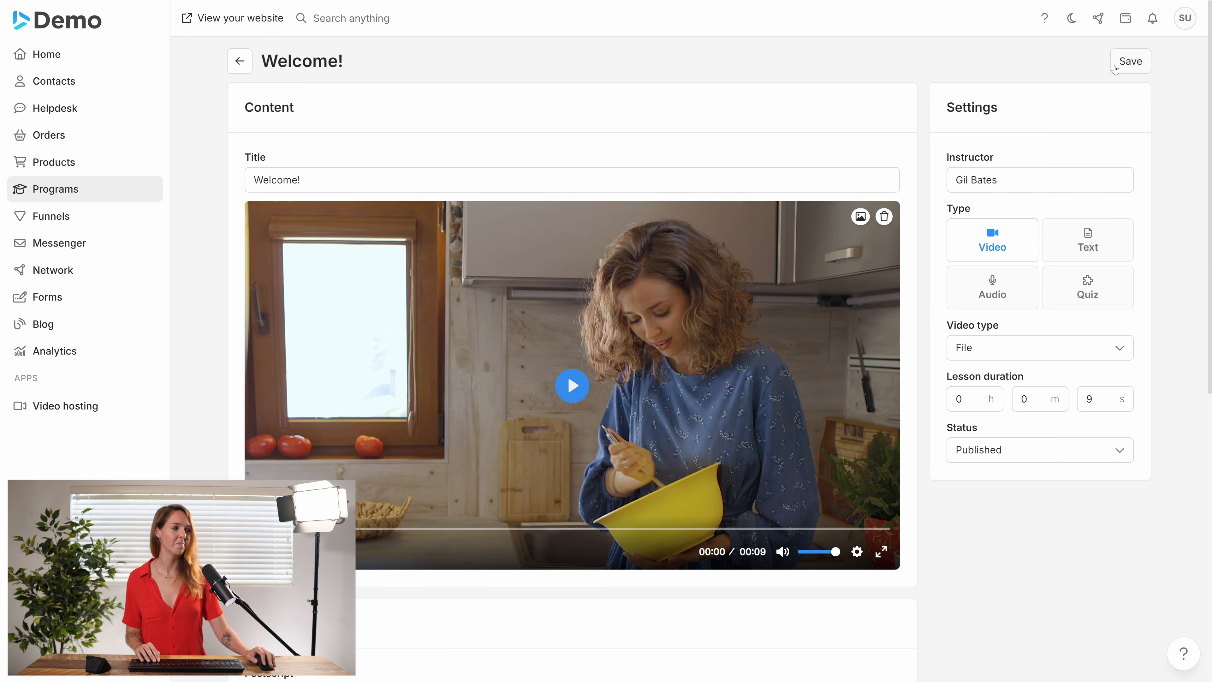
Open the Baking mindset meditation lesson, try the URL audio type, and set the audio type to Sound cloud.
left_click(247, 64)
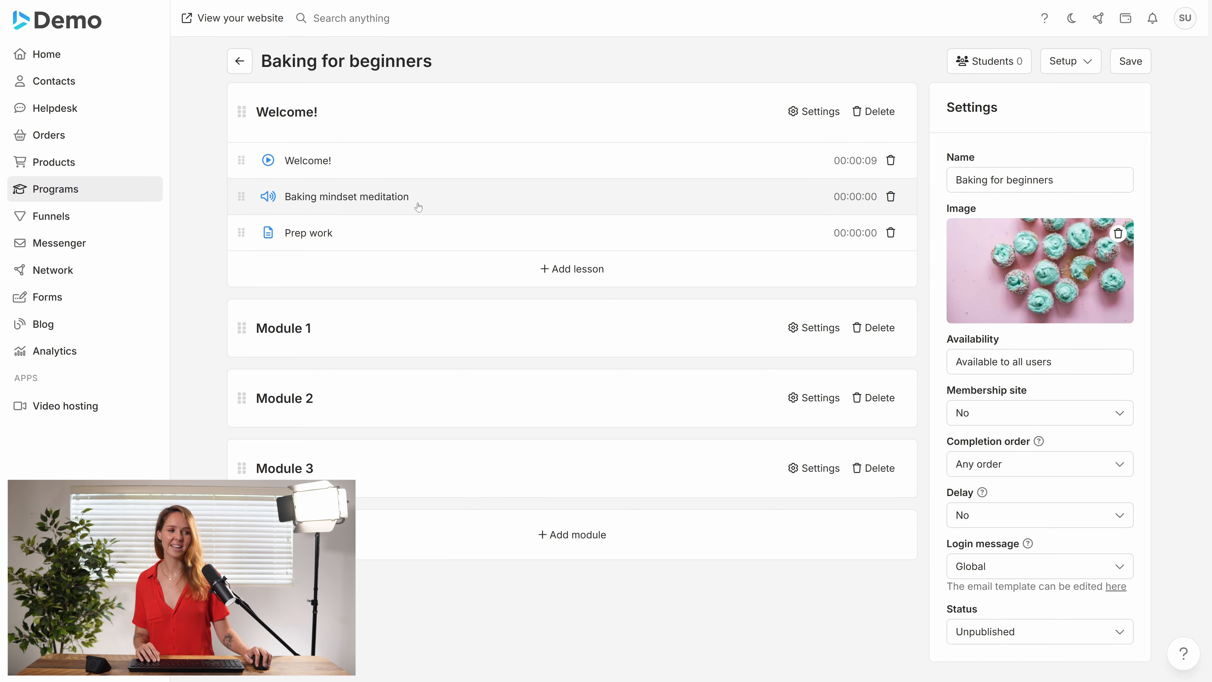
left_click(360, 200)
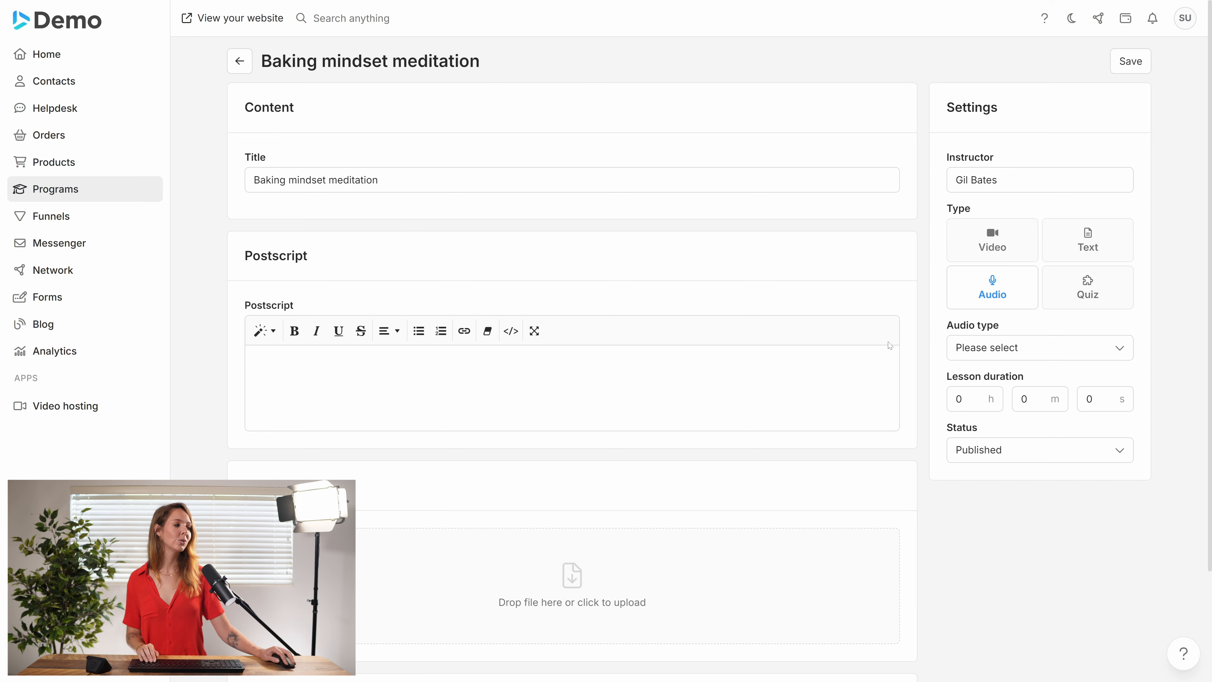
left_click(1034, 351)
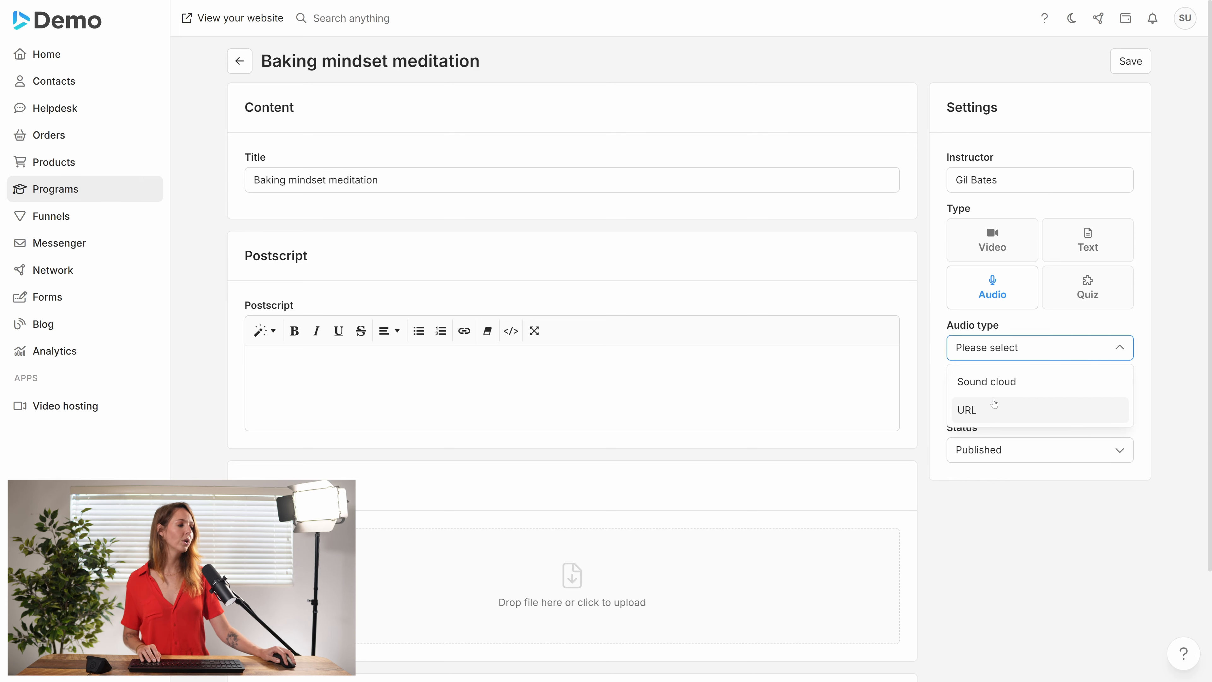
left_click(987, 414)
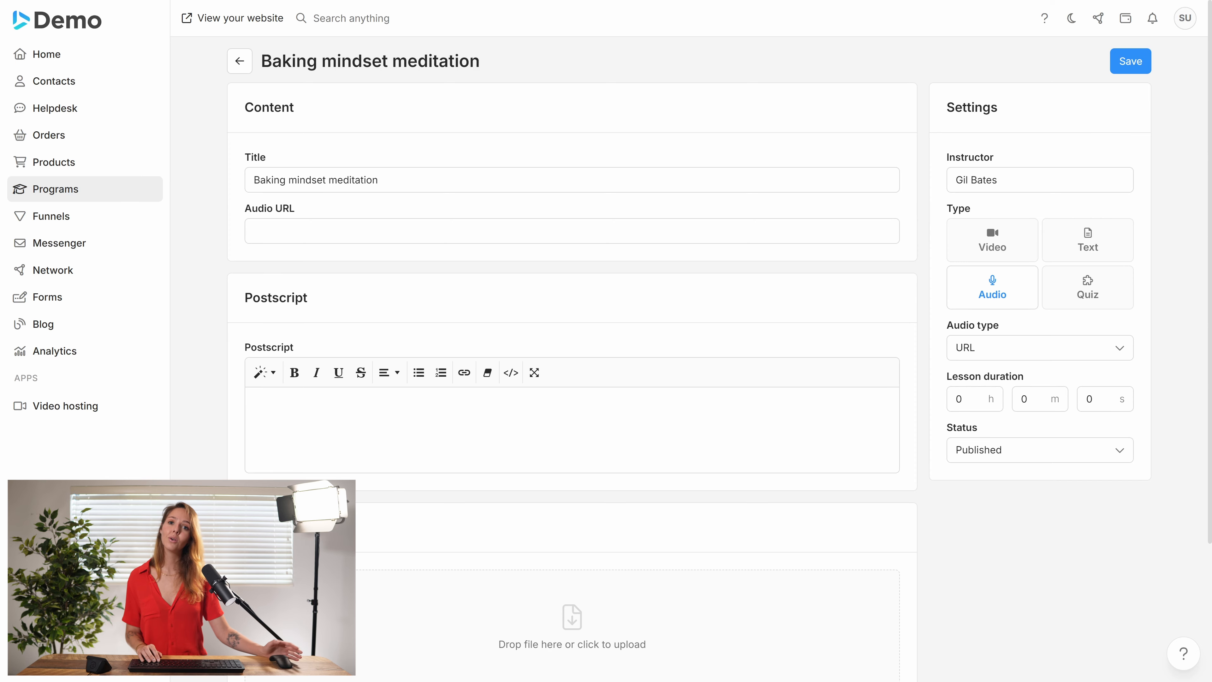
left_click(572, 231)
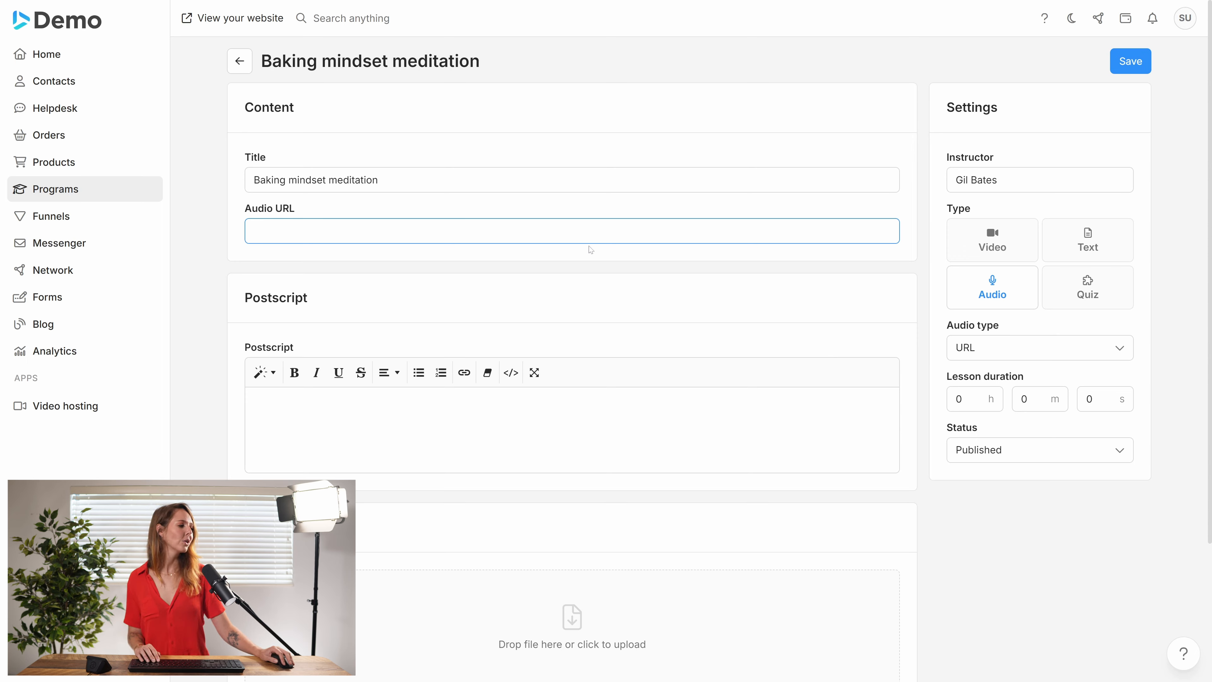
left_click(1002, 349)
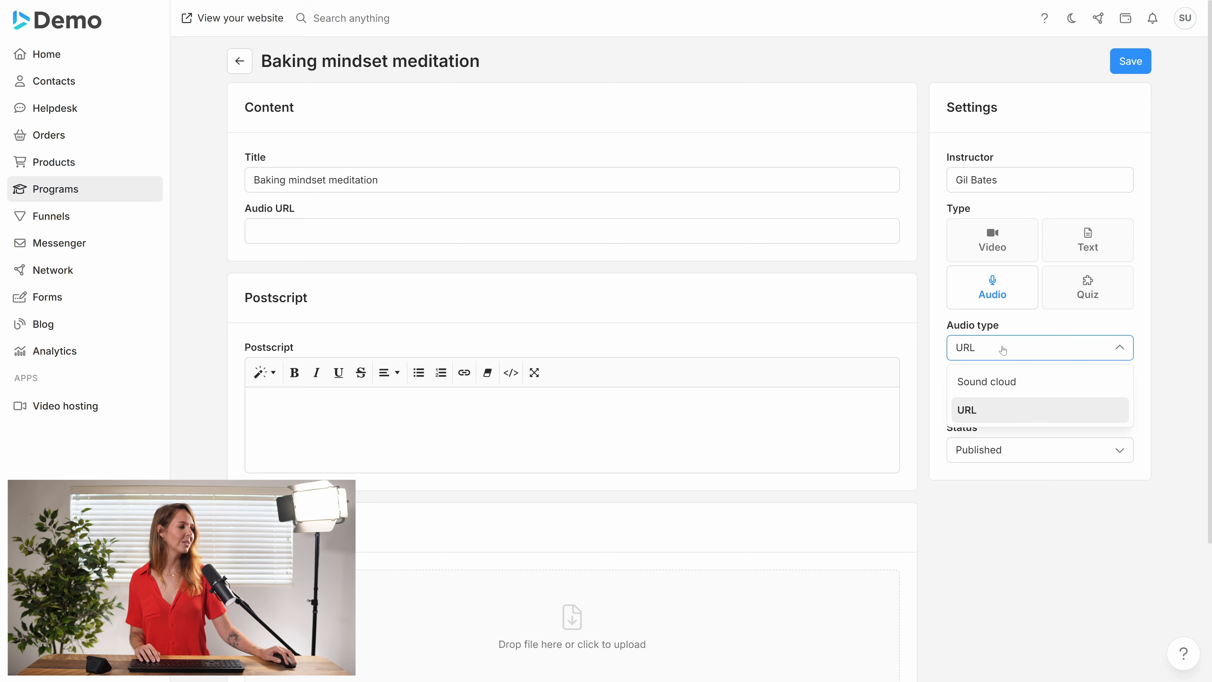
left_click(993, 380)
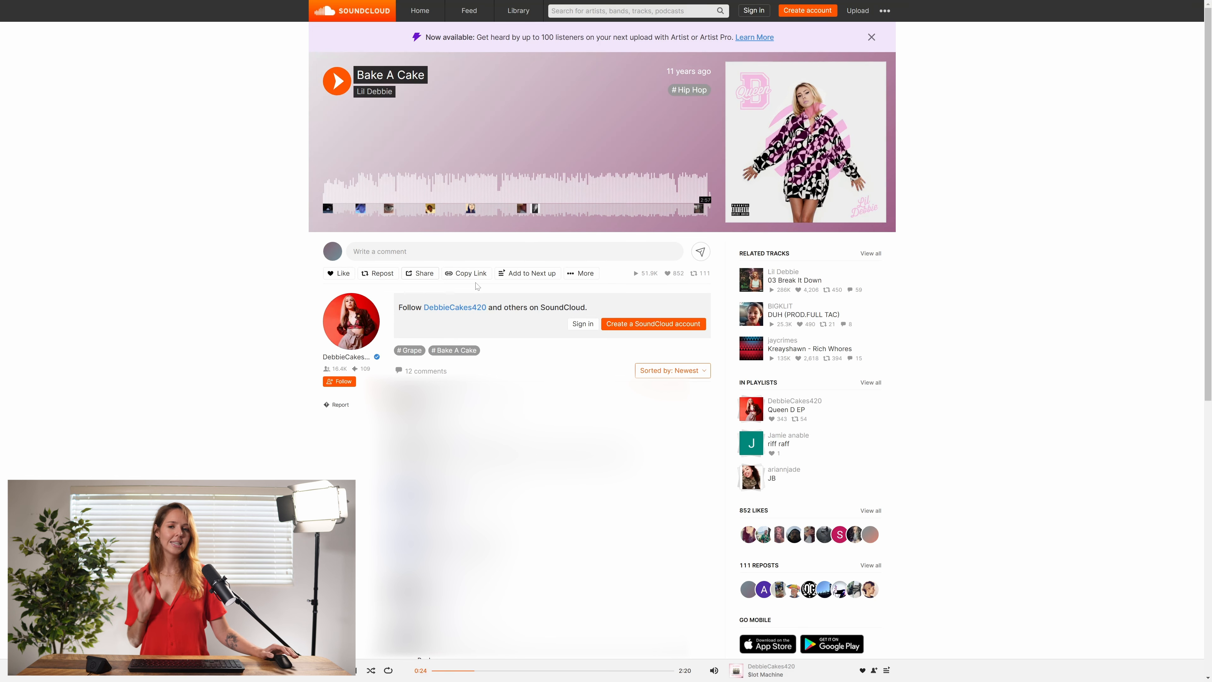
Open the embed options for the Bake A Cake track on SoundCloud and copy its embed code.
left_click(422, 273)
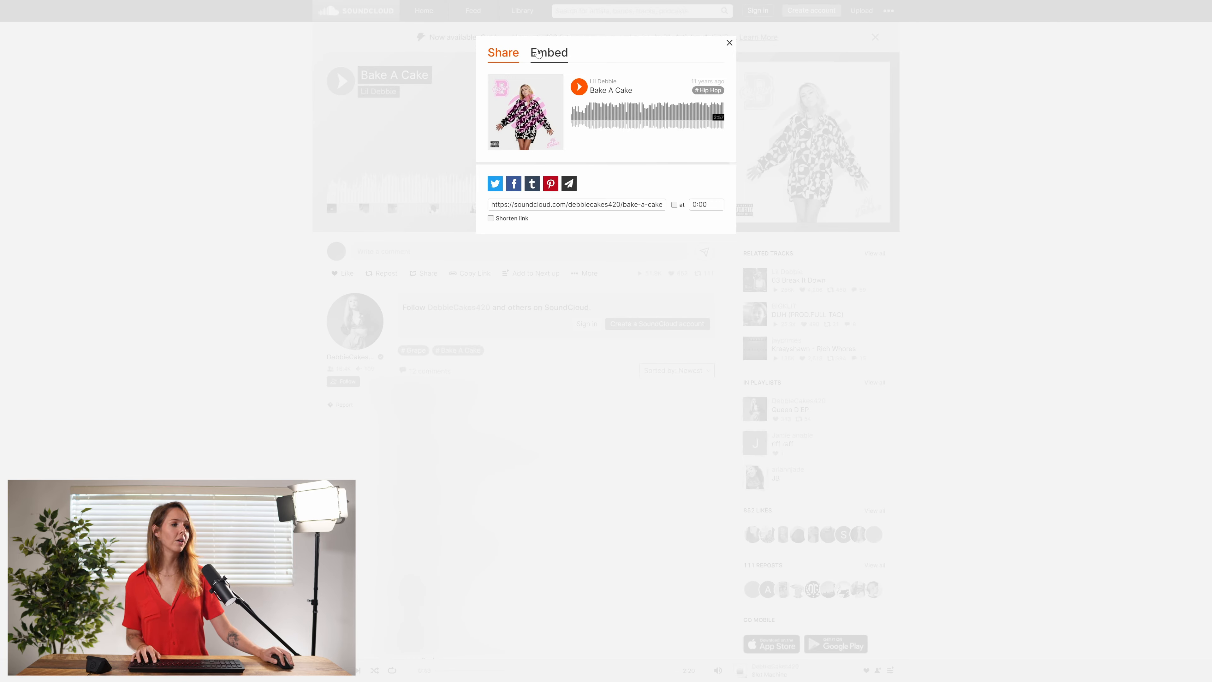
left_click(538, 53)
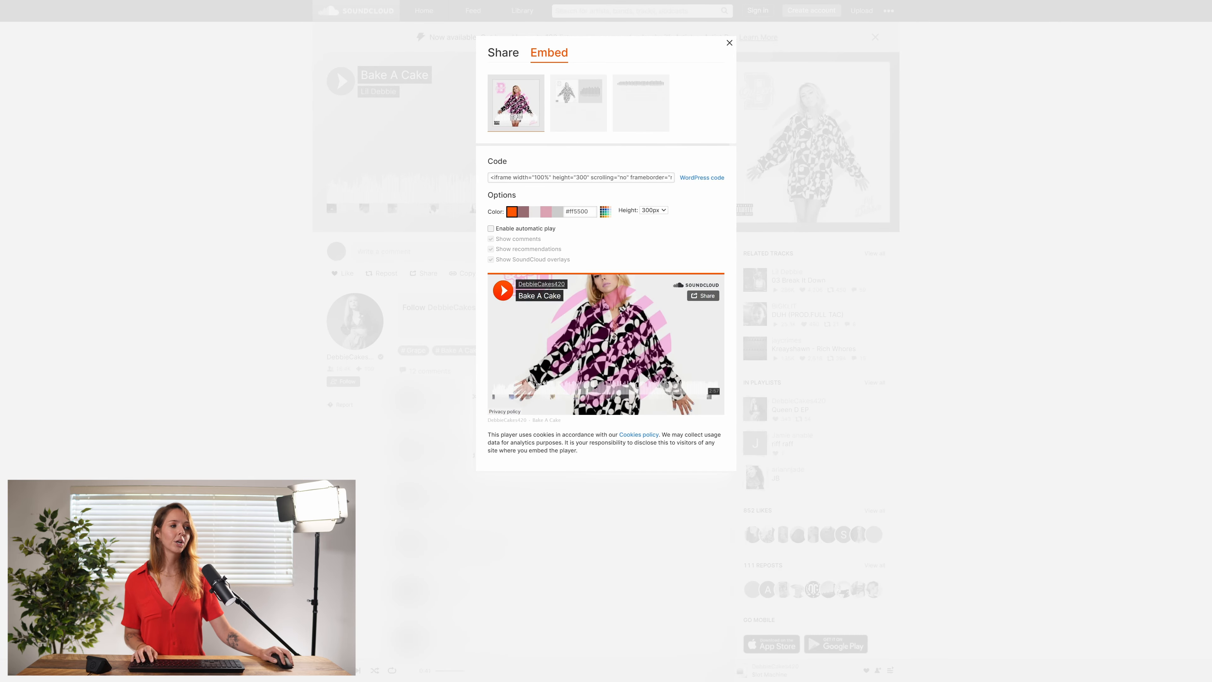
left_click(581, 177)
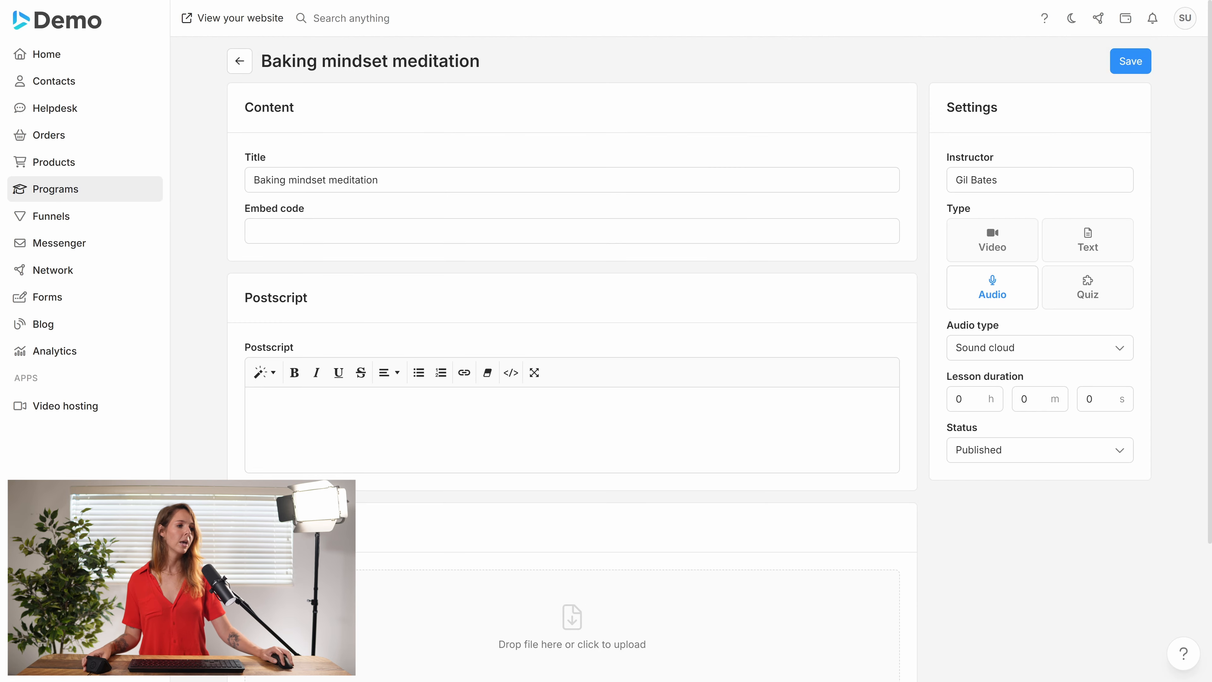
Switch to the Baking mindset meditation lesson, paste the SoundCloud code as its embed code and save the lesson.
left_click(572, 231)
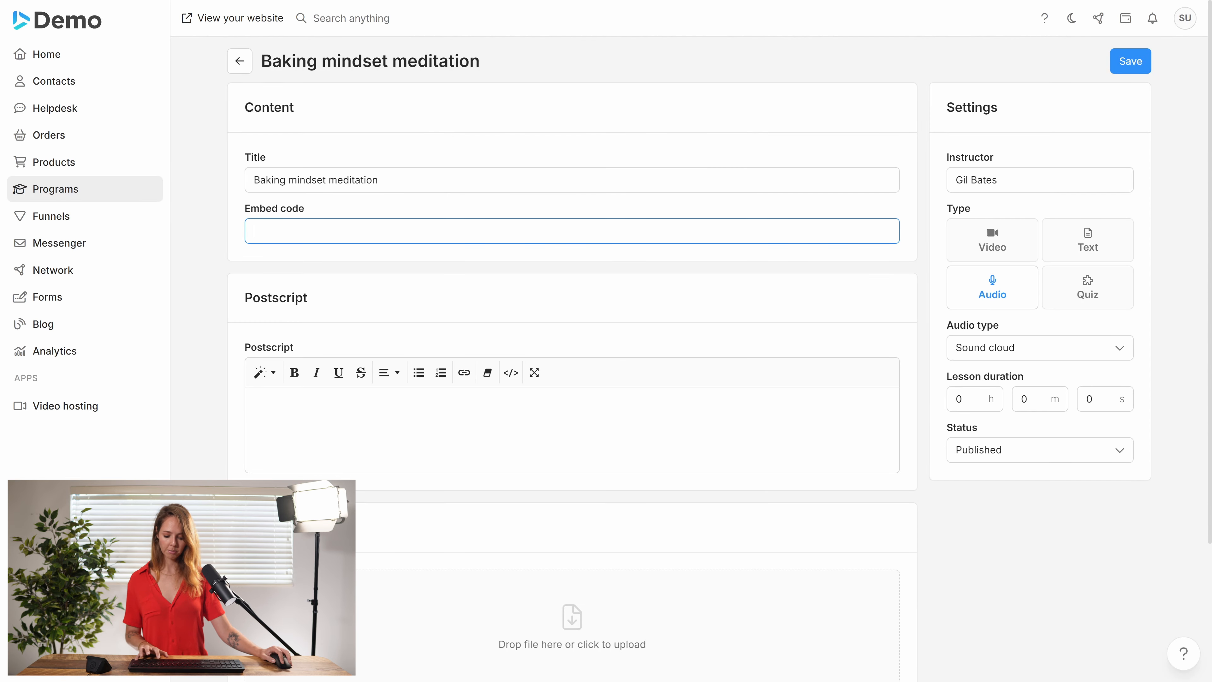
key("ctrl+v")
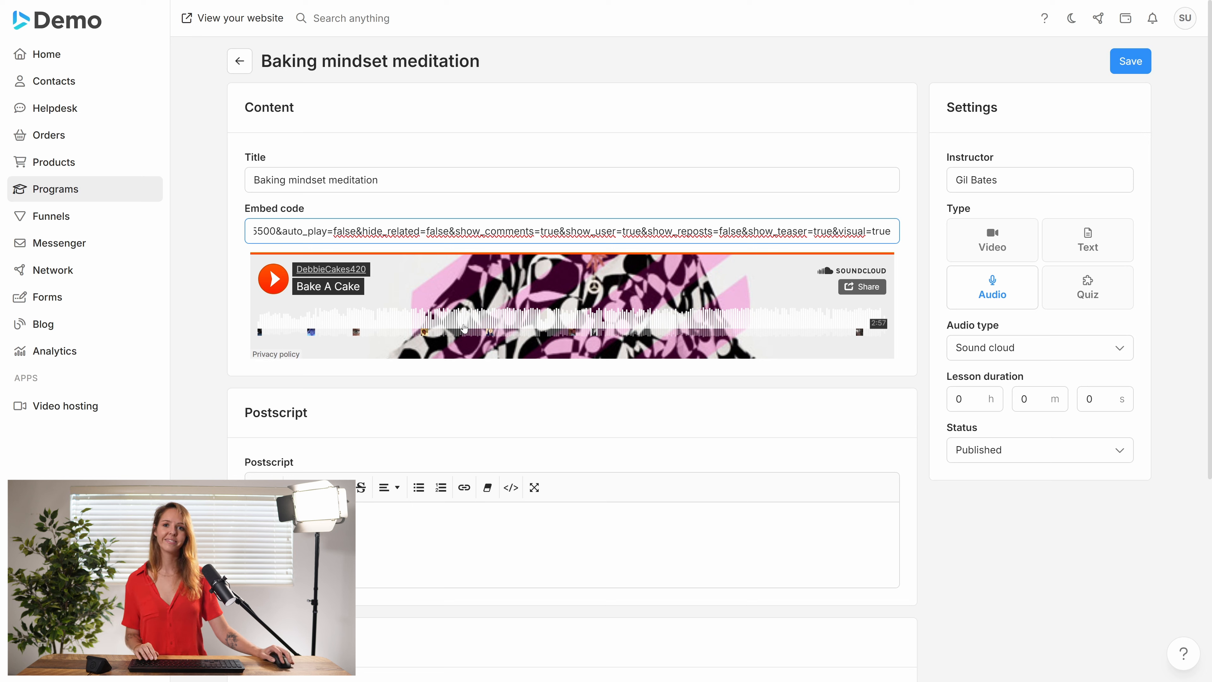
left_click(1139, 62)
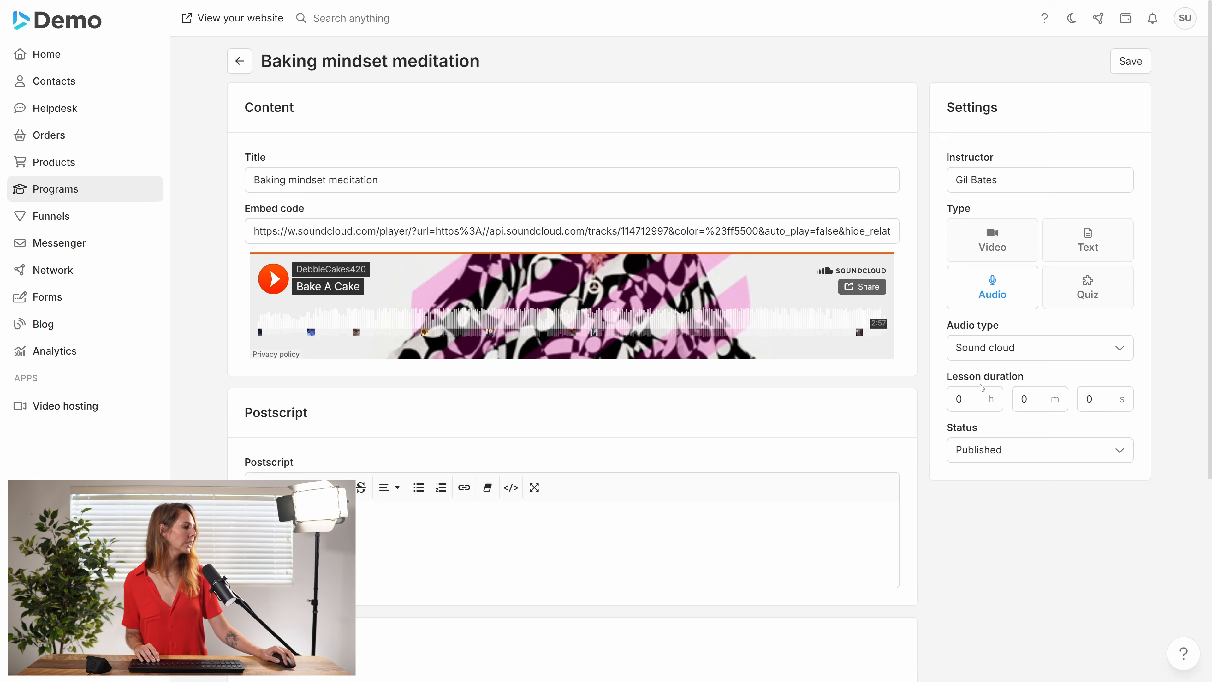
Set the Baking mindset meditation lesson's duration to 2 minutes 57 seconds and save it.
left_click(1022, 399)
double_click(1024, 399)
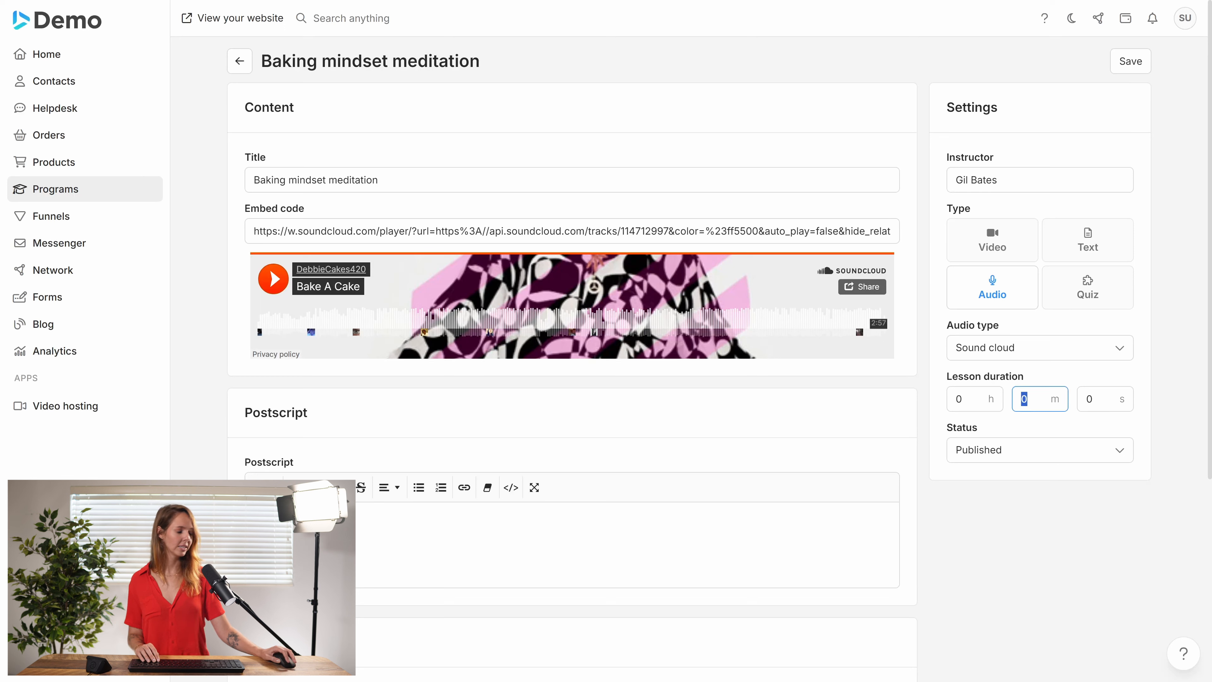
type("2")
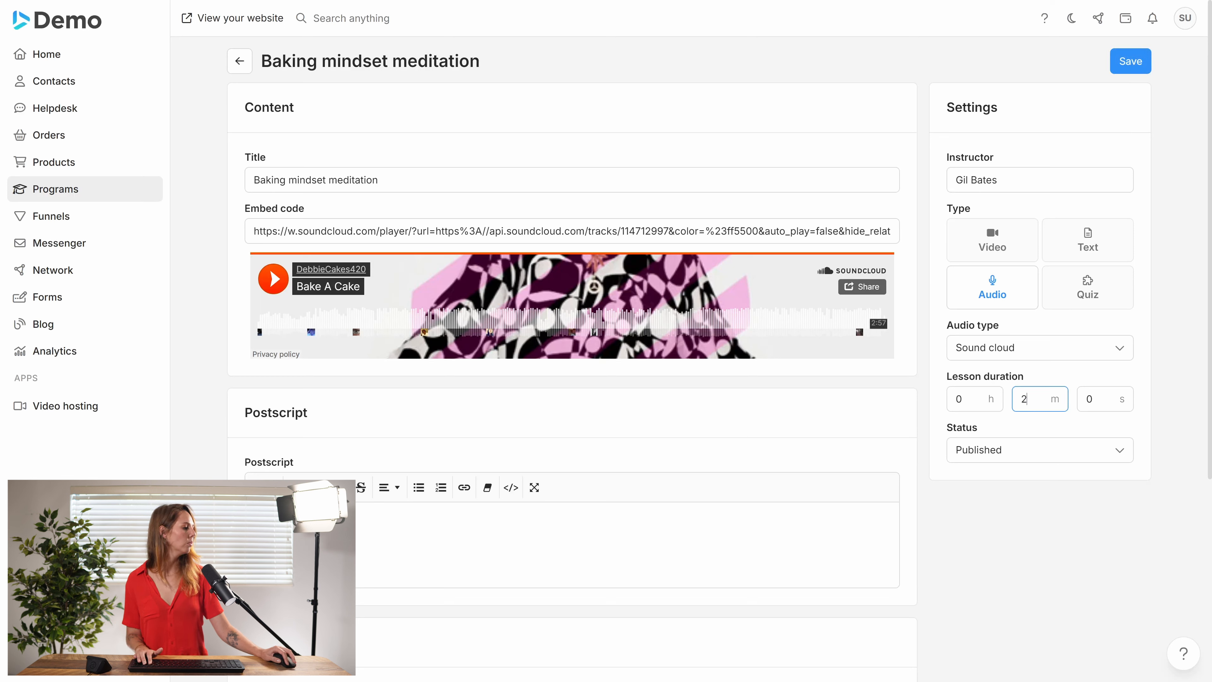
key("Tab")
type("57")
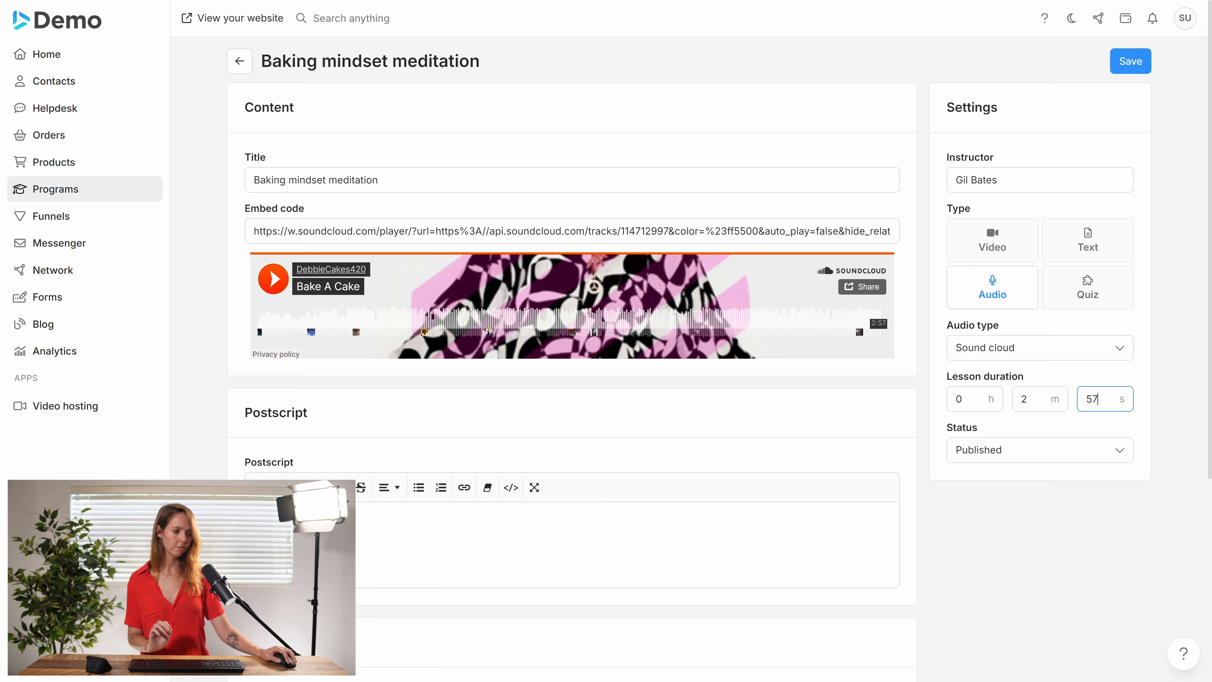
left_click(1128, 63)
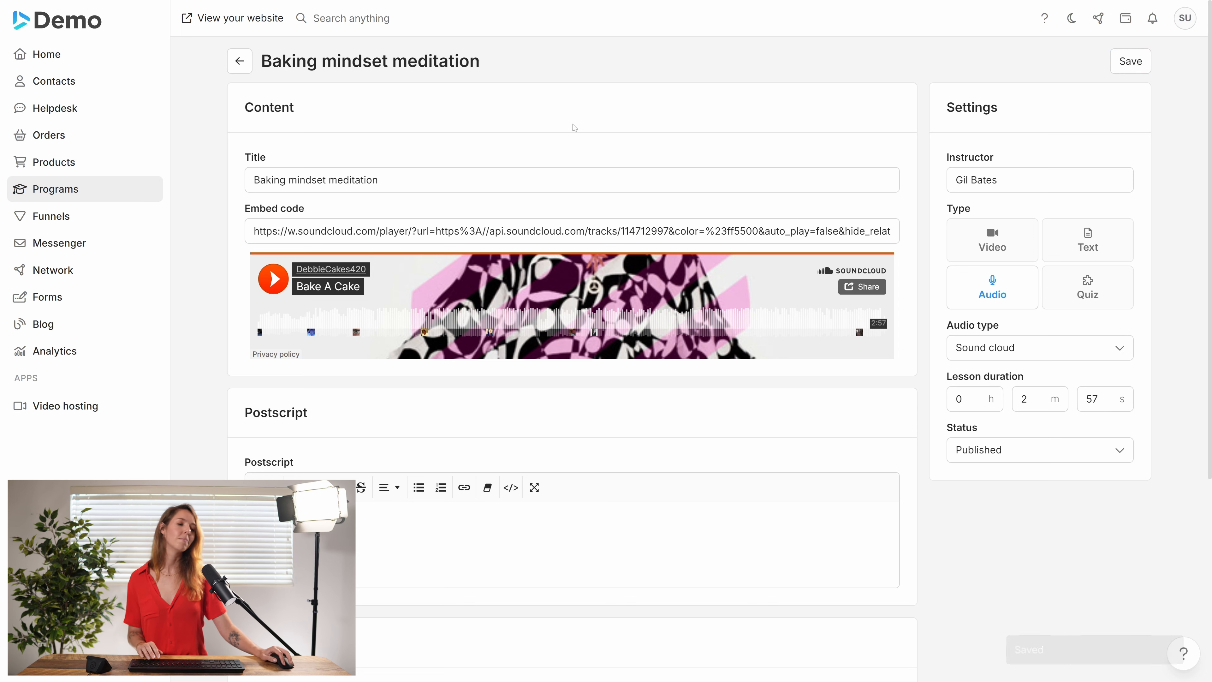
Open the Prep work lesson and paste the cake recipe, from "½ cups all-purpose flour" to "Frost and enjoy!", as its lesson text.
left_click(237, 61)
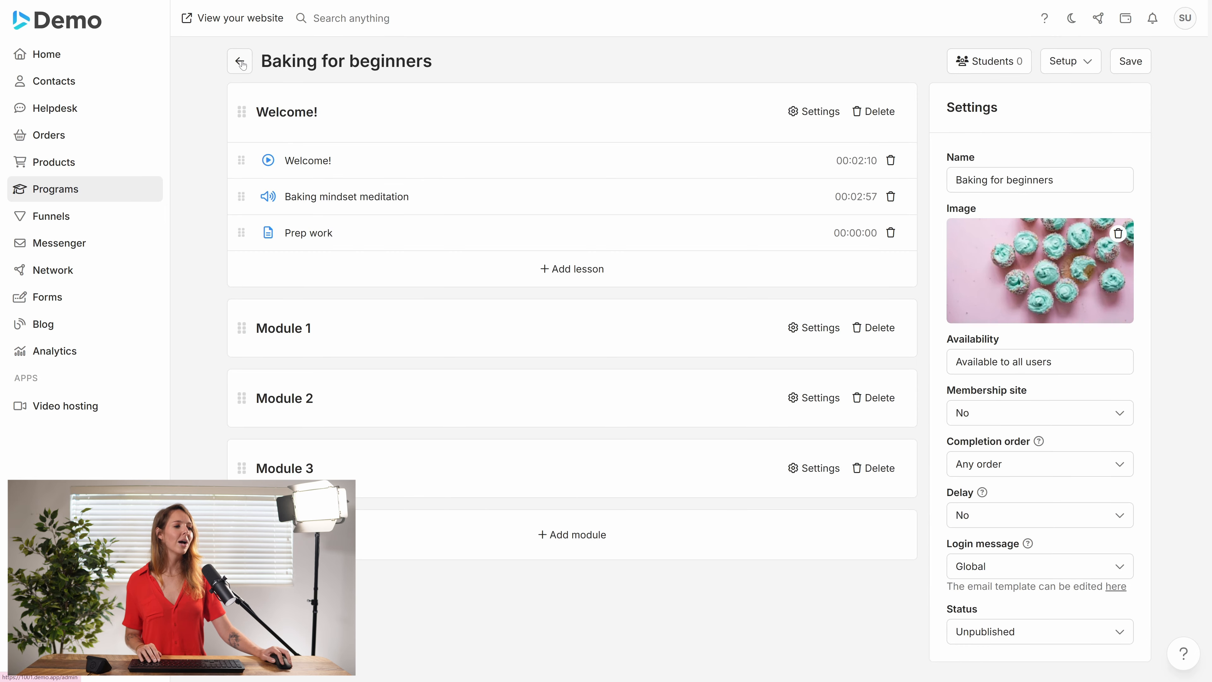
left_click(371, 244)
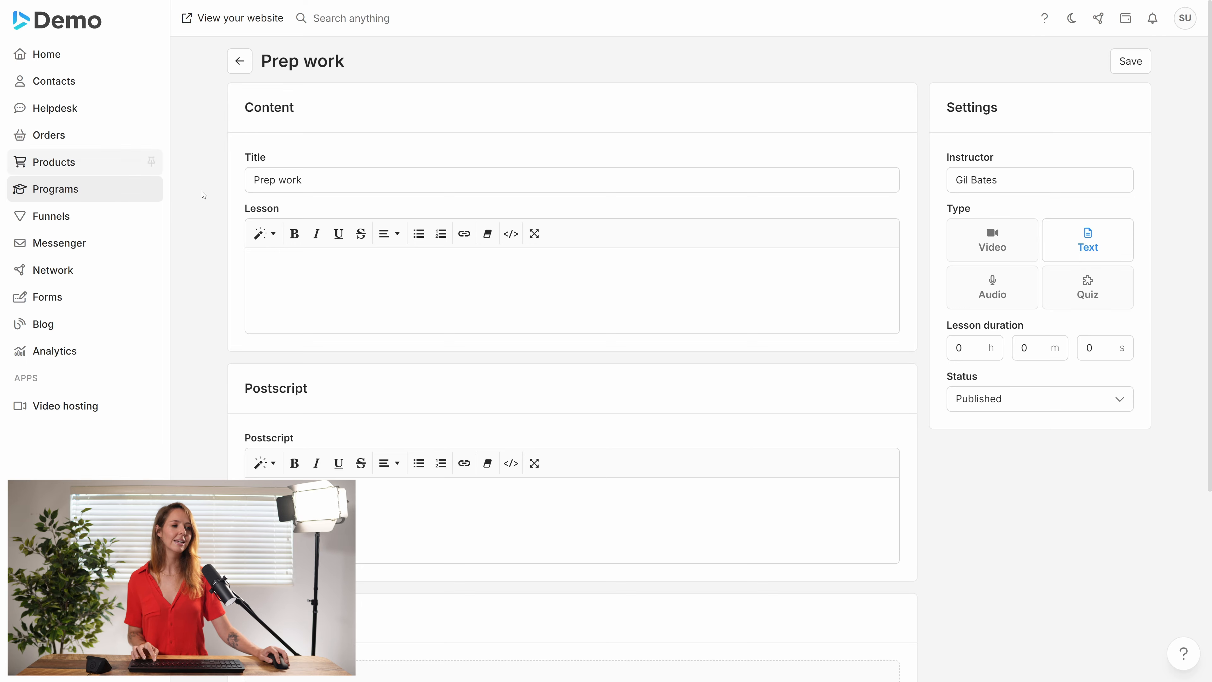
type("½ cups all-purpose flour 1 ¾ teaspoons baking powder ½ cup milk Directions Gather all ingredients. Preheat the oven to 350 degrees F (175 degrees C). Grease and flour a 9-inch square cake pan. Cream sugar and butter together in a mixing bowl. Add eggs, one at a time, beating briefly after each addition. Mix in vanilla. High angle of cake batter being mixed in a standing mixer with milk and flour in bowls off to the side. Combine flour and baking powder in a separate bowl. Add to the wet ingredients and mix well. Add milk and stir until smooth. Overhead of a creamy cake batter in a bowl. Pour batter into the prepared cake pan. Overhead of a cake batter in a cake pan. Bake in the preheated oven until the top springs back when lightly touched, 30 to 40 minutes. Overhead of a baked white cake in a cake pan. Remove from the oven and cool completely. Frost and enjoy!")
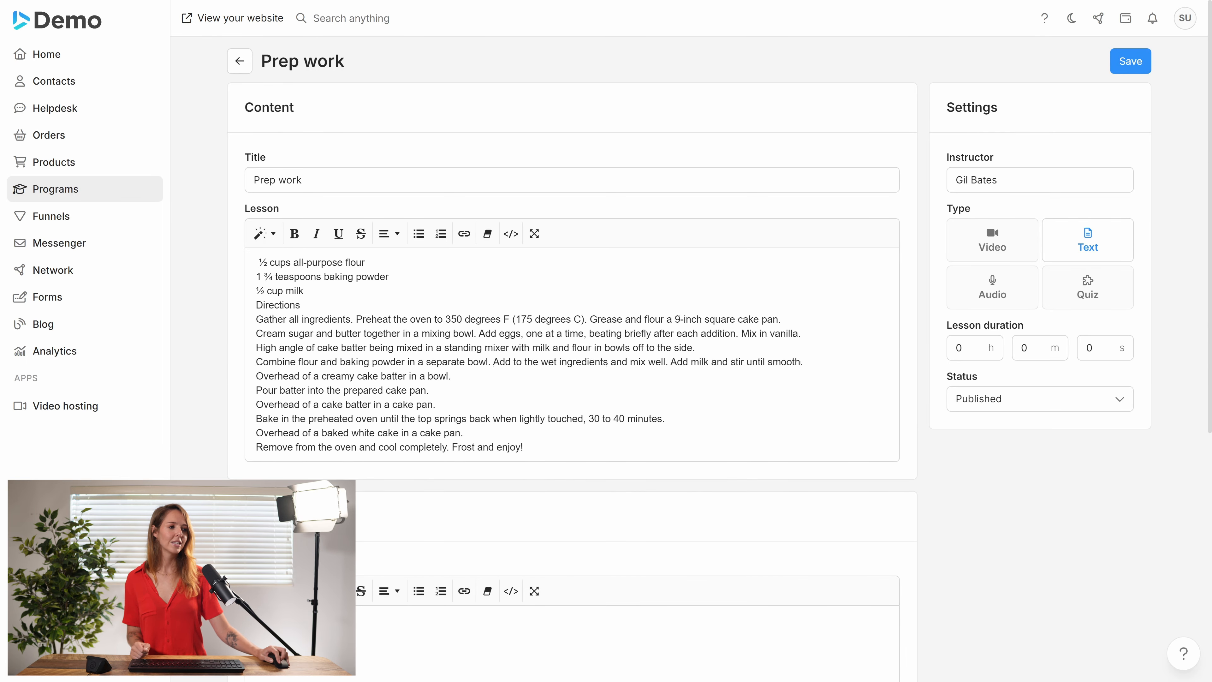
scroll(352, 338, "down", 3)
scroll(351, 339, "up", 3)
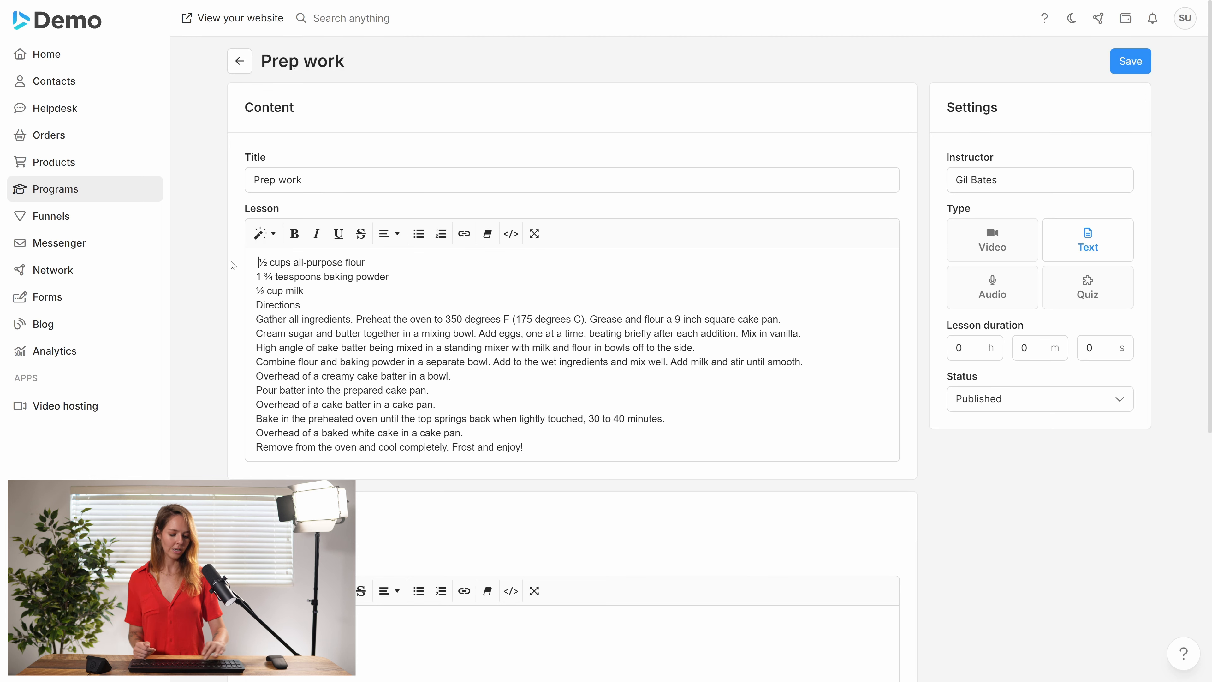
Remove the leading space before the recipe and add the line "Everything you need to get started" above it.
key("BackSpace")
key("Return")
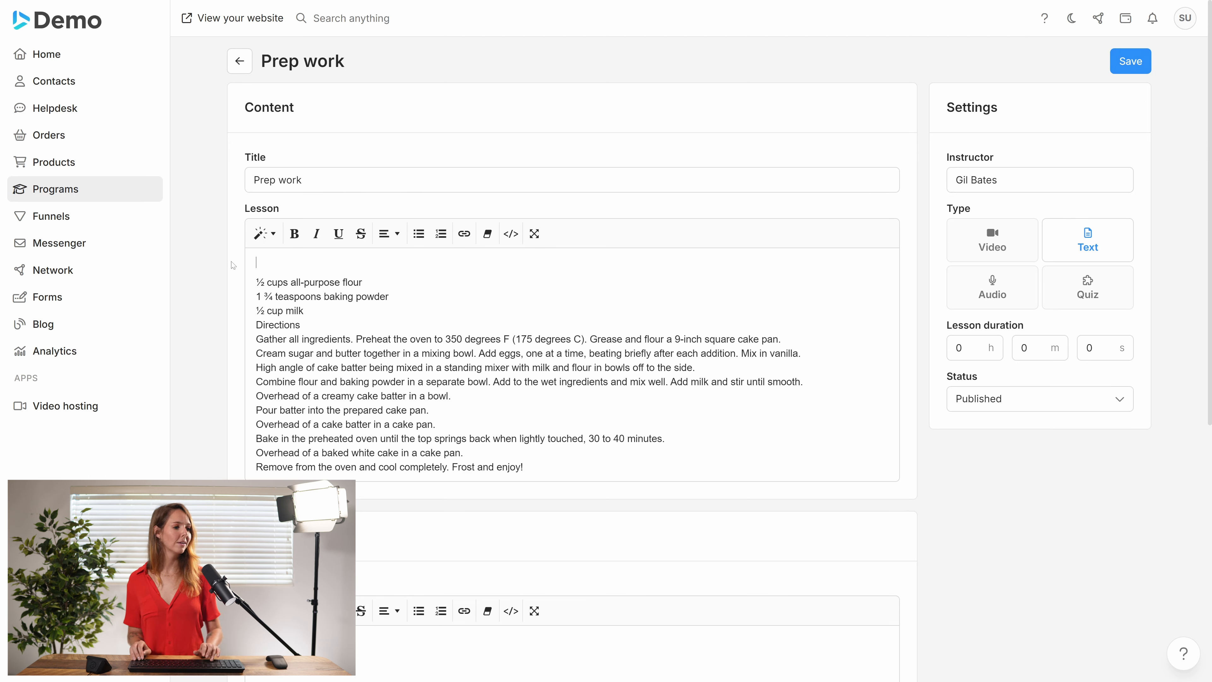
type("Ingre")
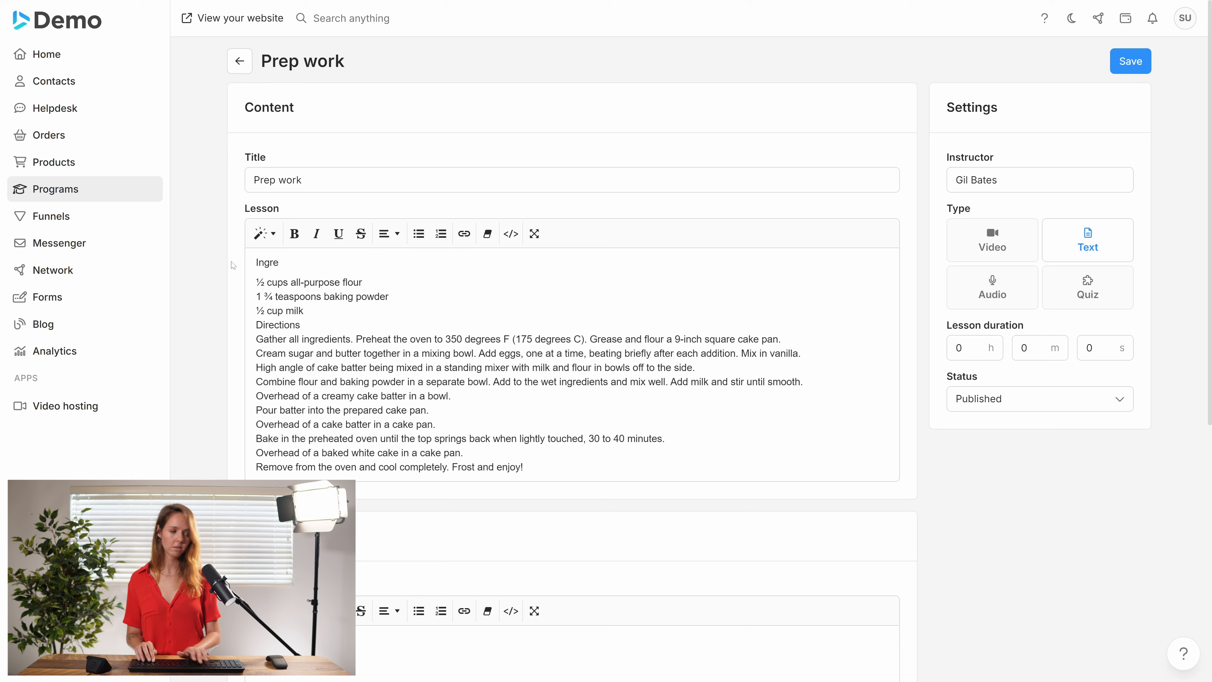
key("BackSpace")
key("BackSpace")
key("BackSpace")
type("Everyt")
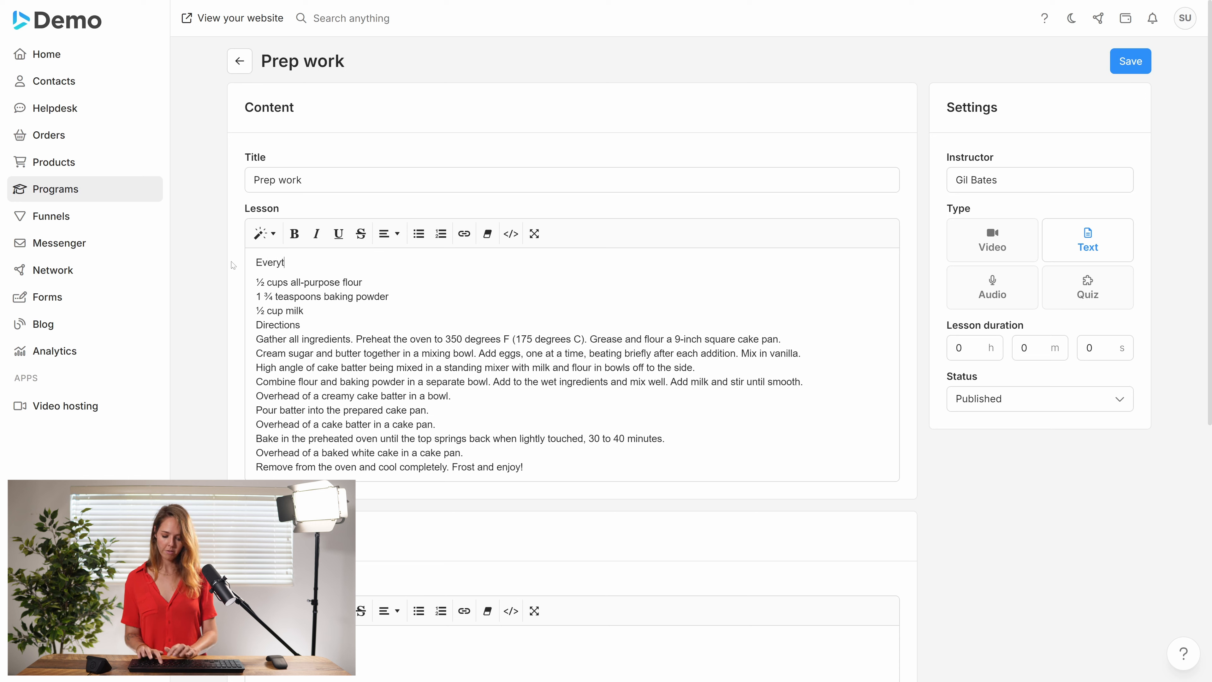
type("hing you nee")
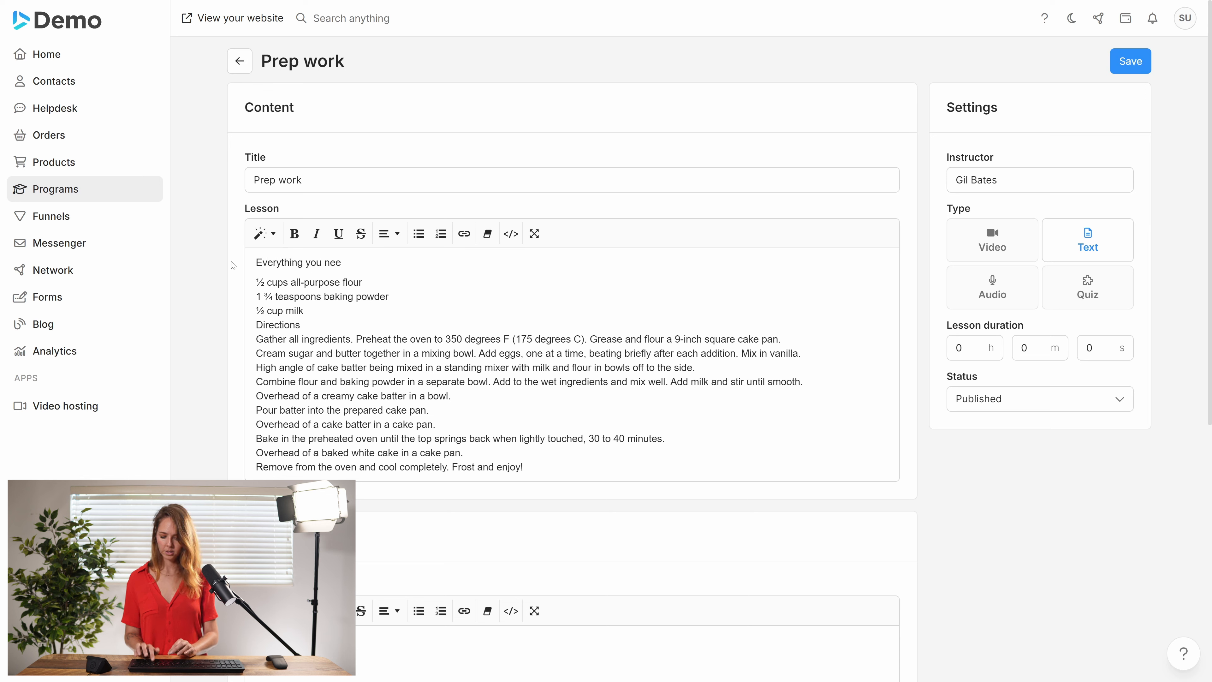
type("d to get started")
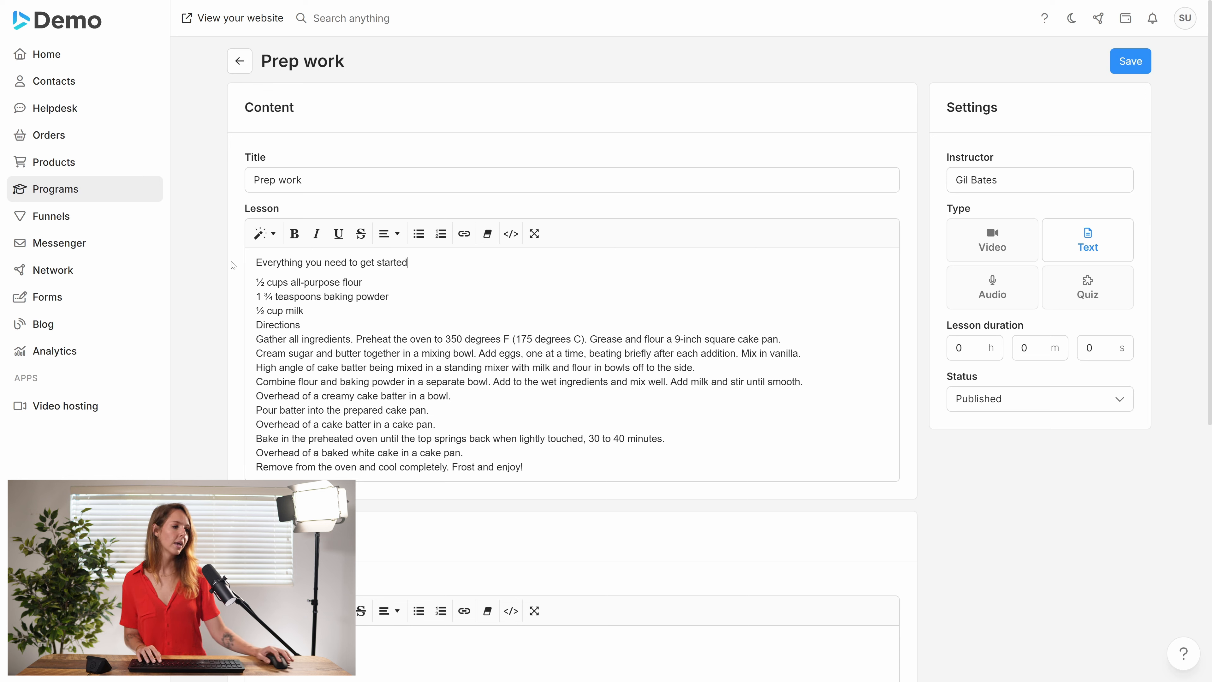
Format the line "Everything you need to get started" as Header 3.
left_click_drag(408, 262, 256, 262)
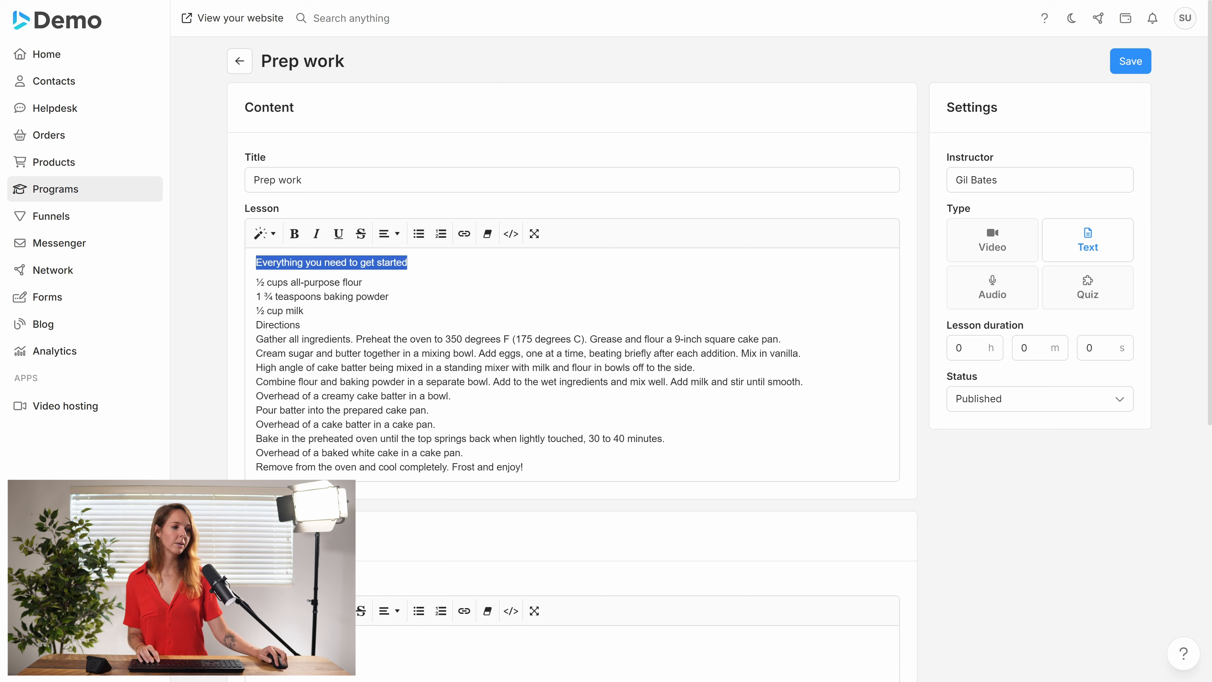
left_click(265, 234)
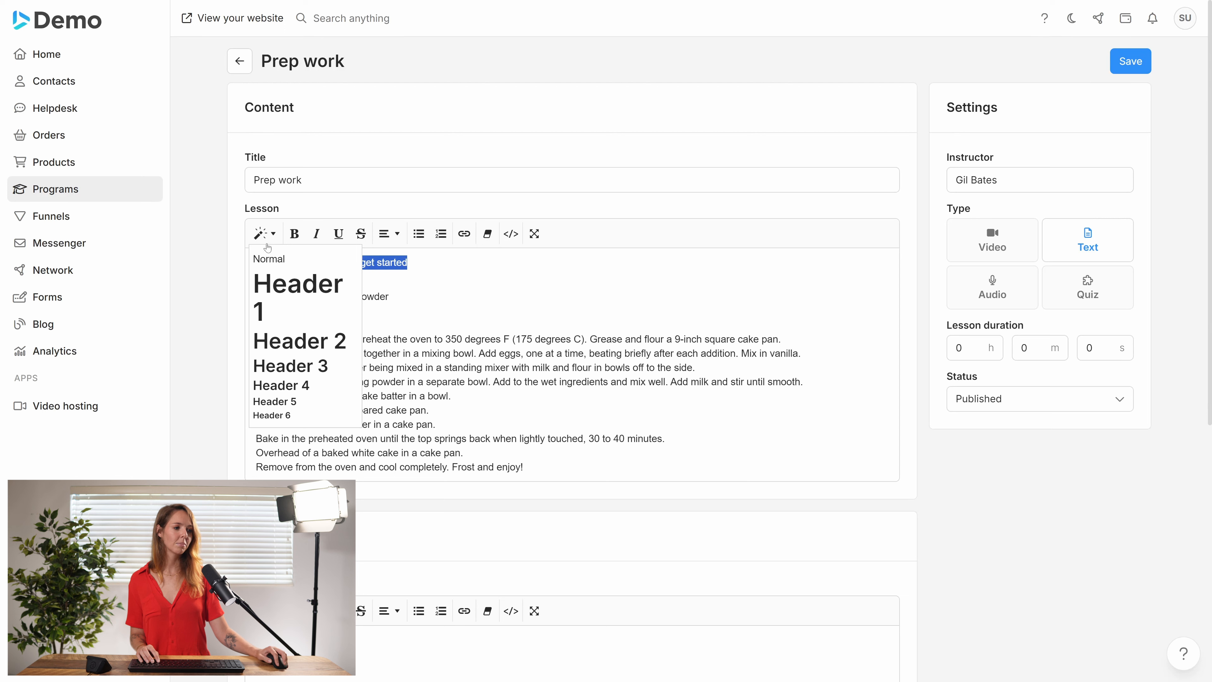
left_click(282, 366)
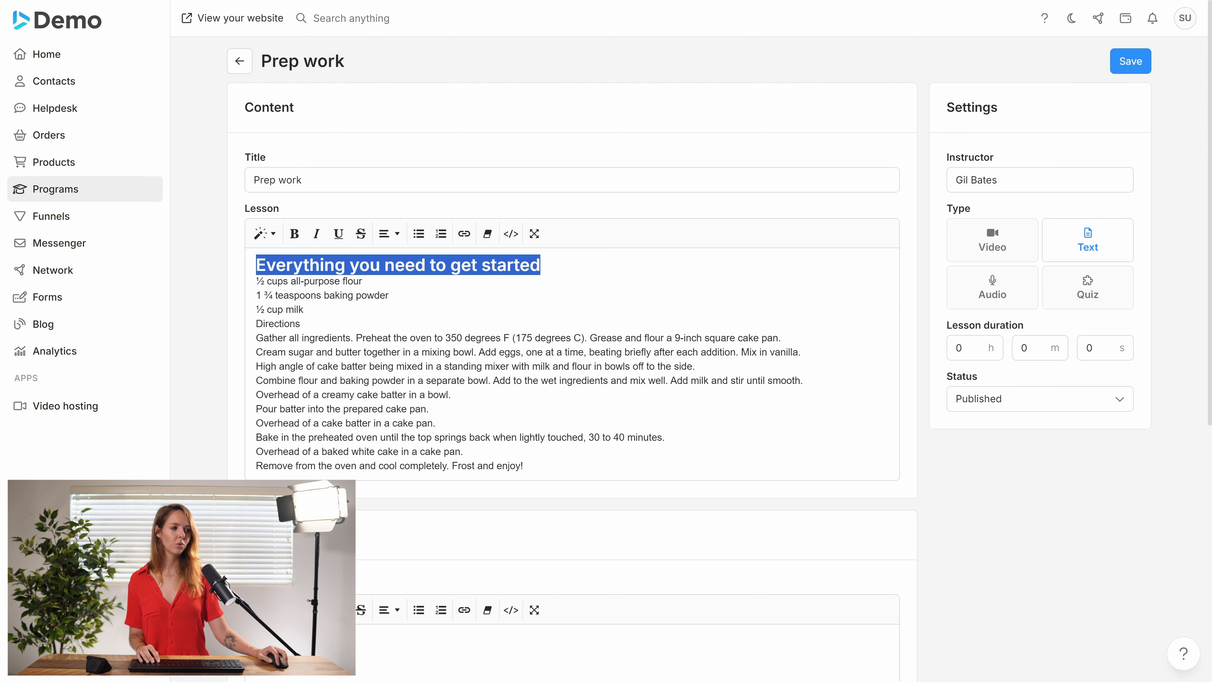
Add a blank line and the line "Ingredients:" below the heading, and format "Ingredients:" as Header 5.
left_click(542, 265)
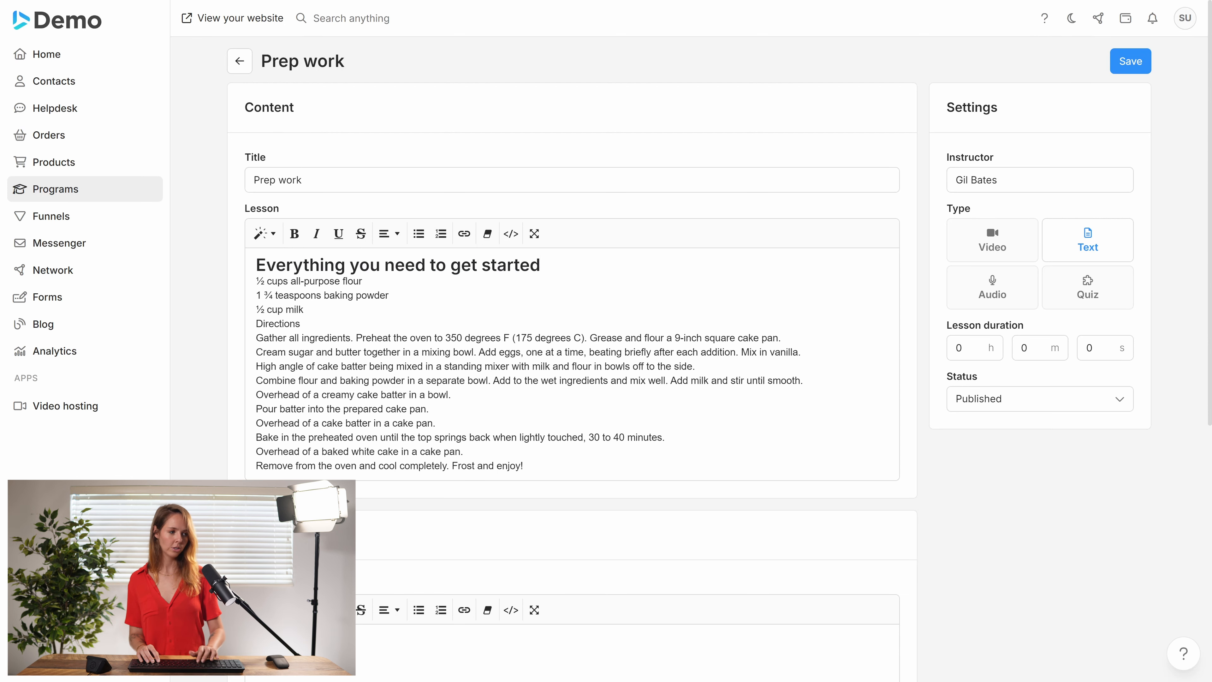
key("Return")
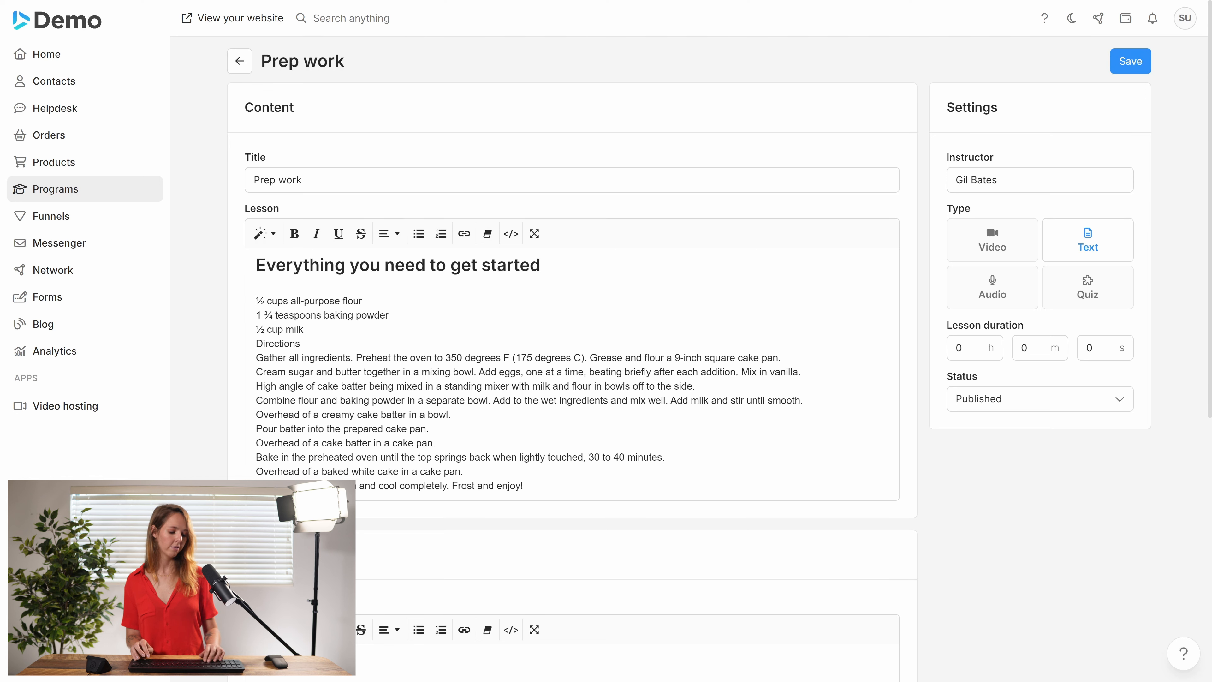
key("Return")
type("In")
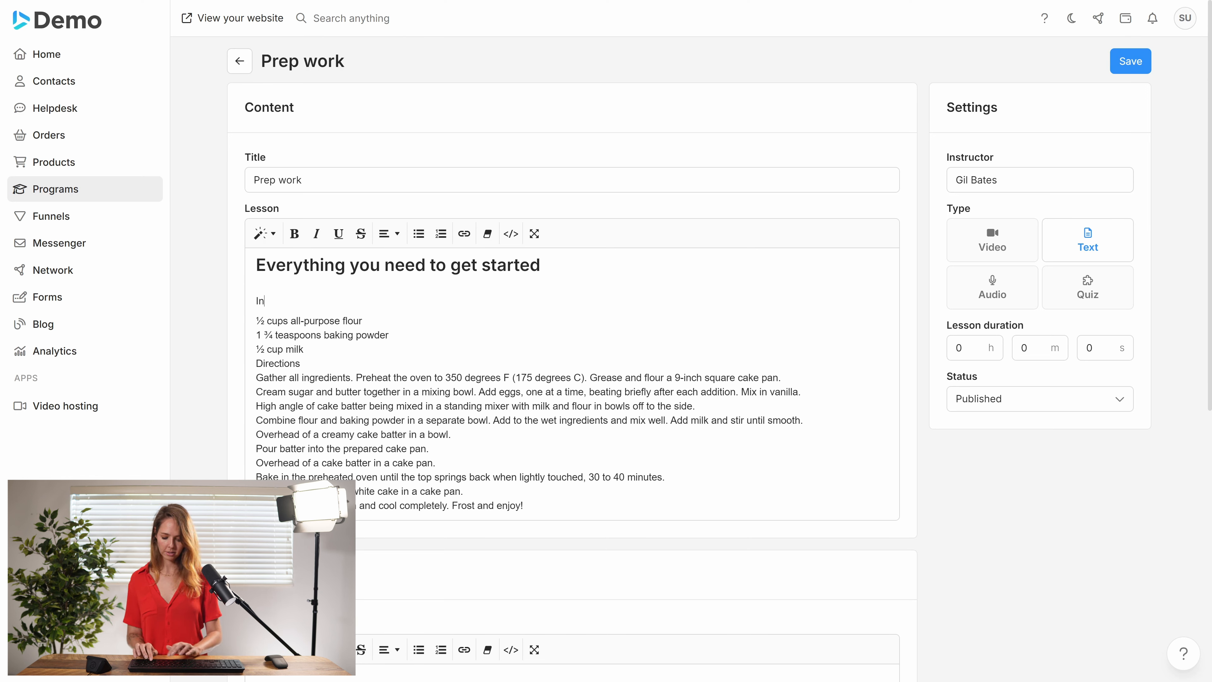
type("gredients")
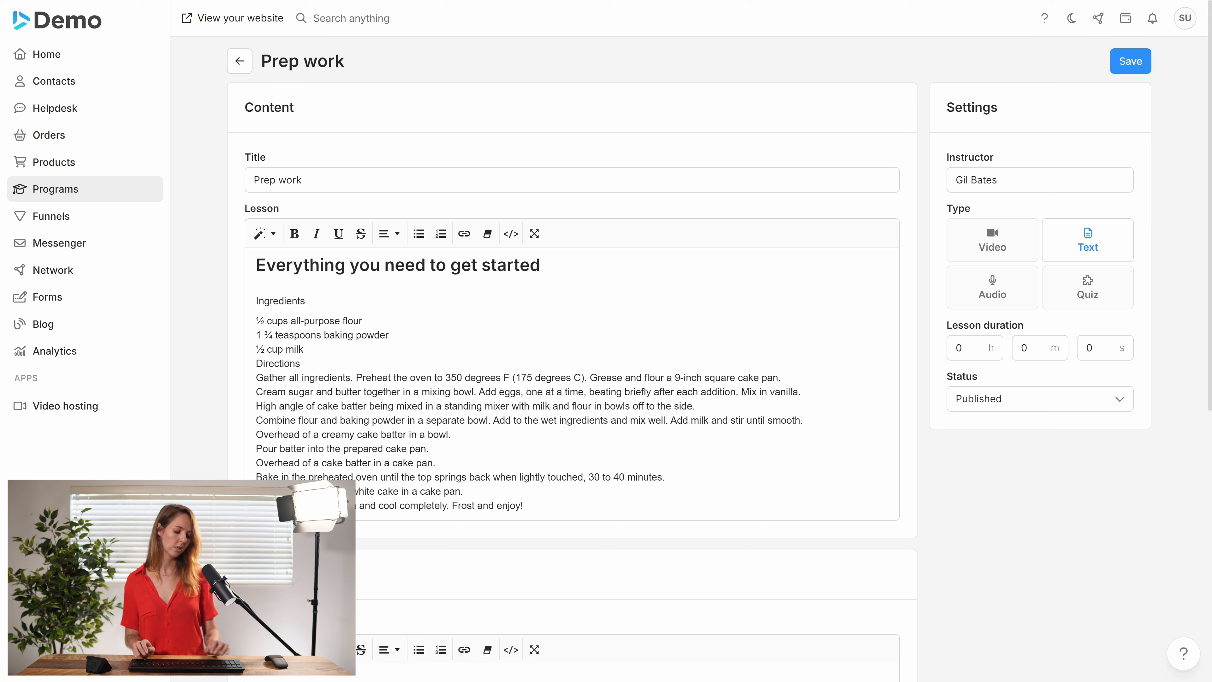
type(":")
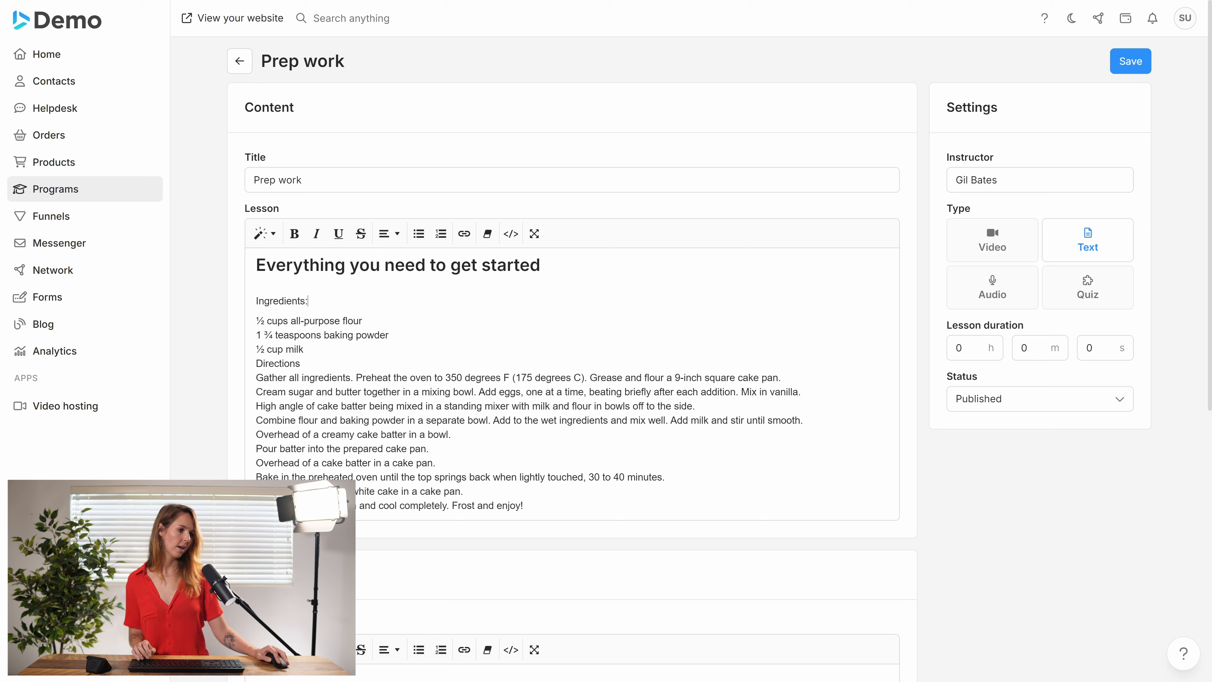
left_click_drag(309, 301, 256, 301)
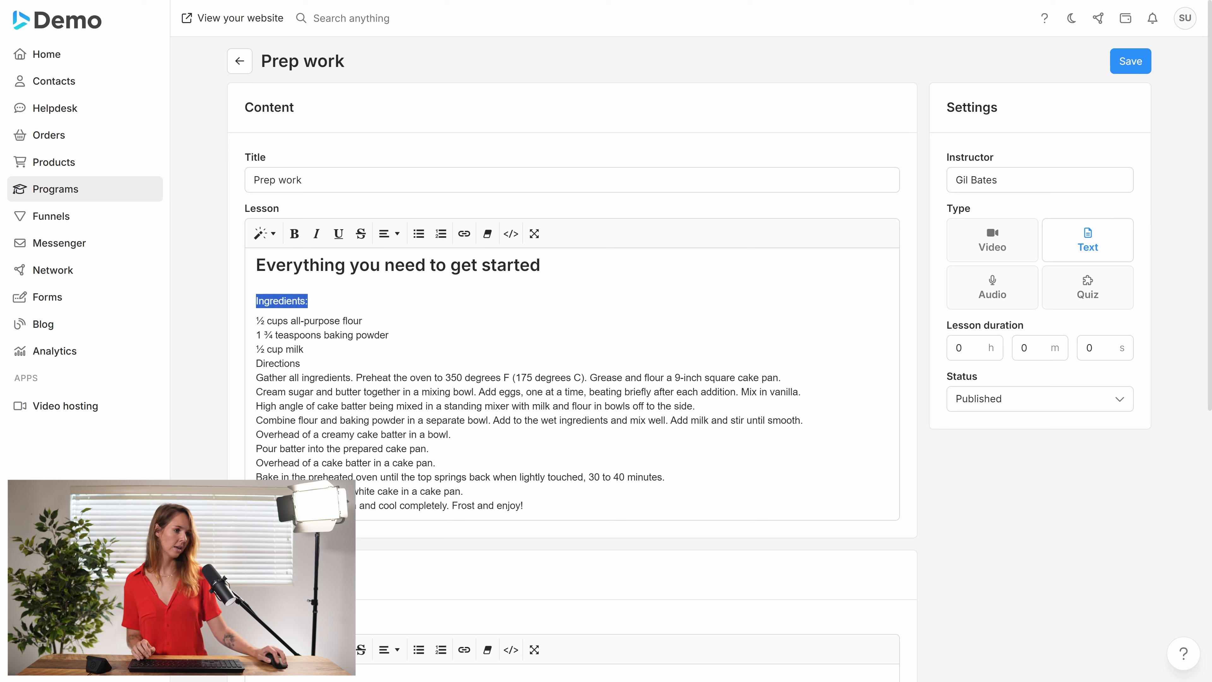
left_click(270, 234)
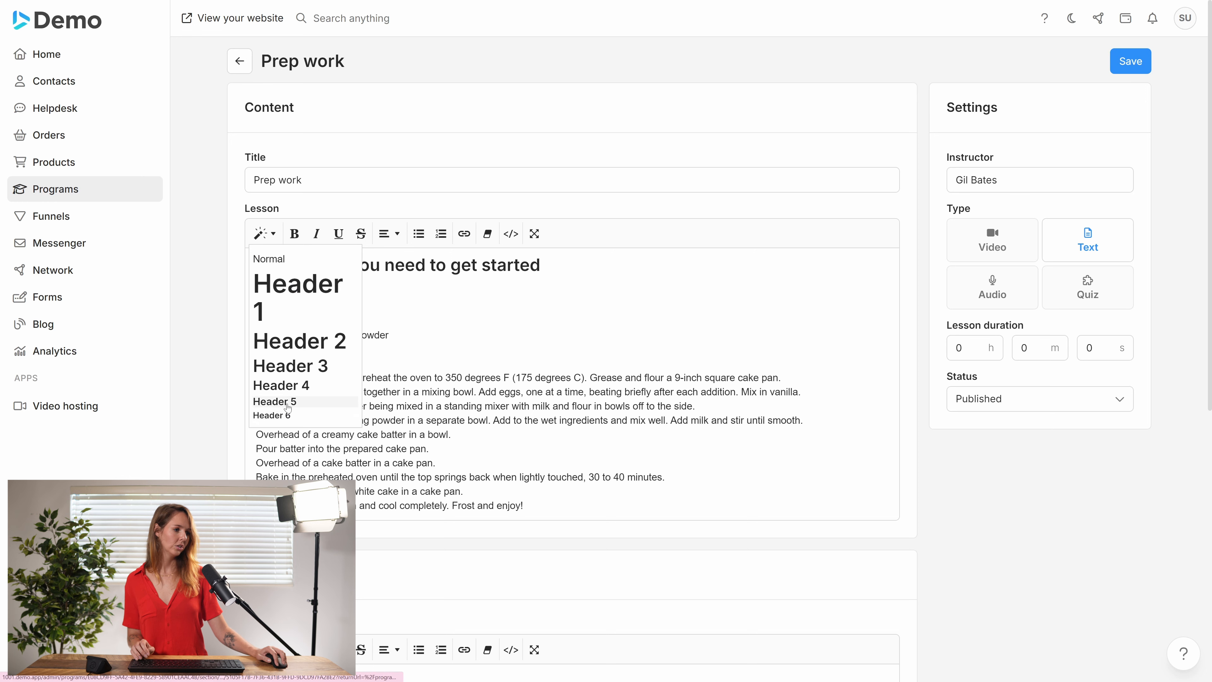
left_click(275, 401)
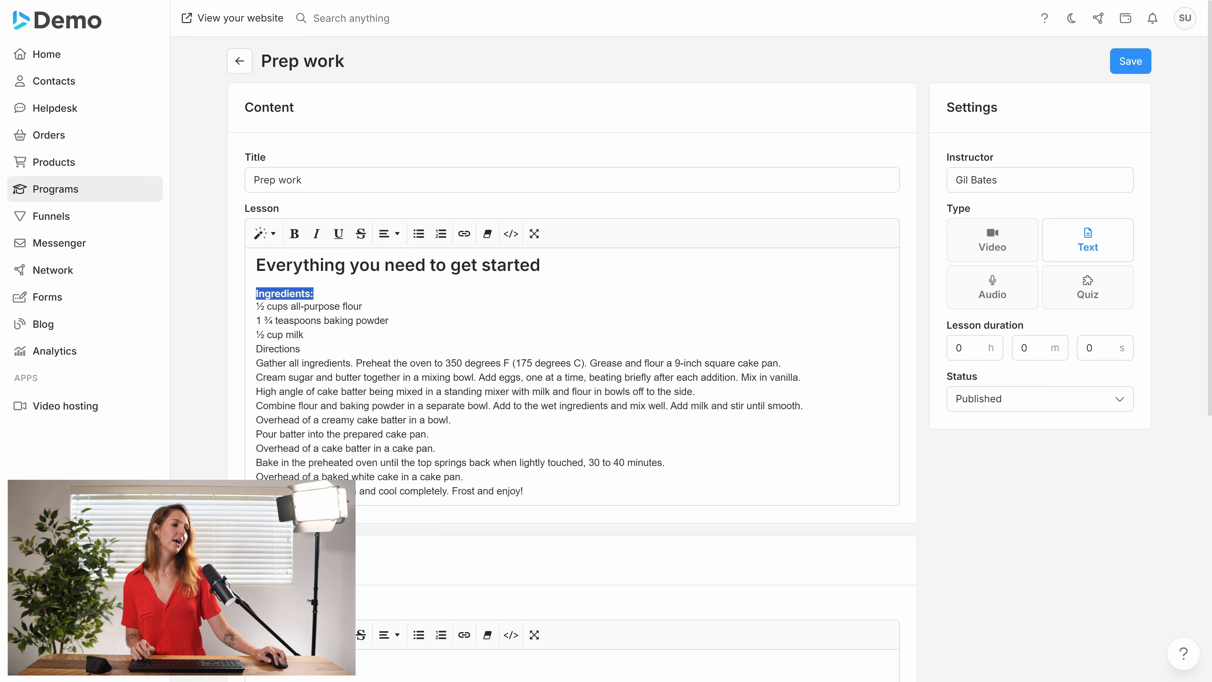
Try Header 4 on the Directions line and format it as Header 5 instead.
left_click_drag(301, 349, 257, 348)
left_click(273, 234)
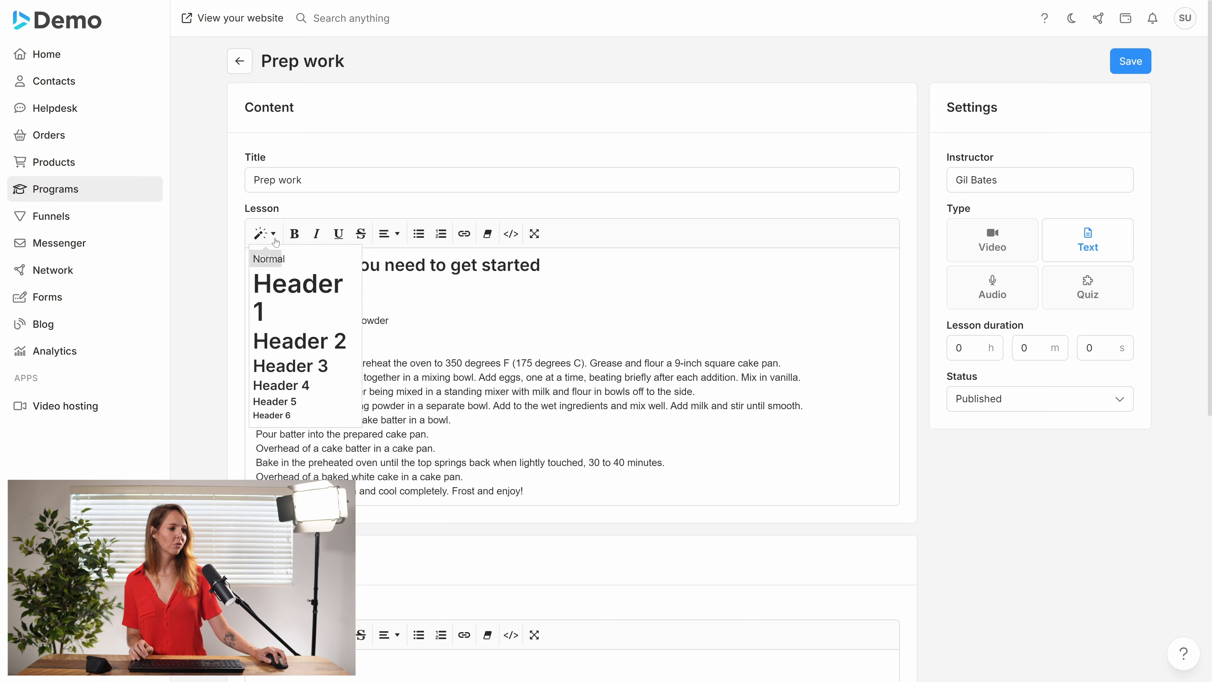
left_click(289, 385)
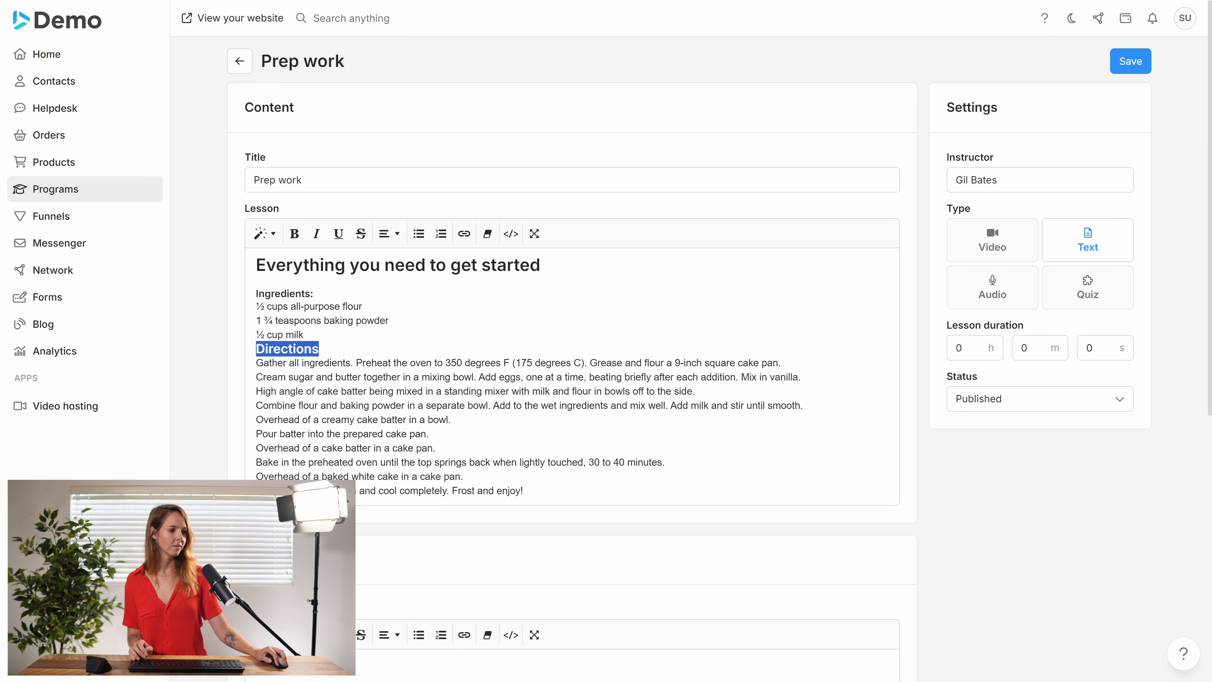
left_click(273, 234)
left_click(288, 405)
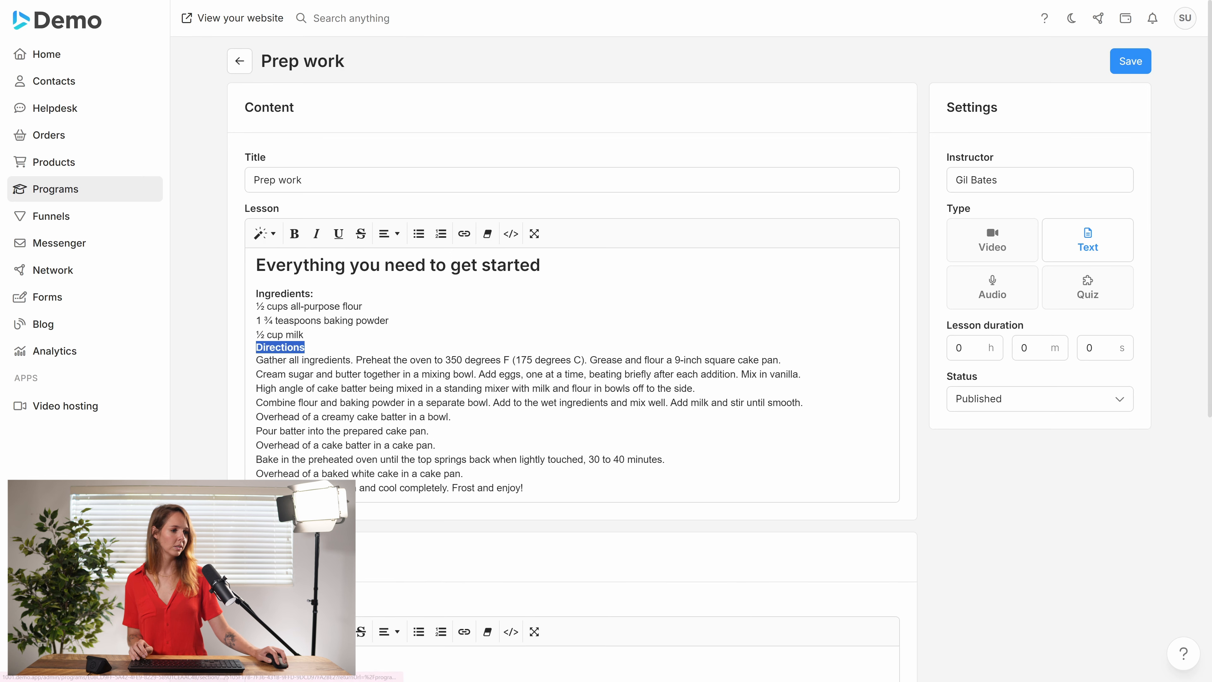
Insert a blank line after "½ cup milk" and another one below the "Ingredients:" heading.
left_click(304, 335)
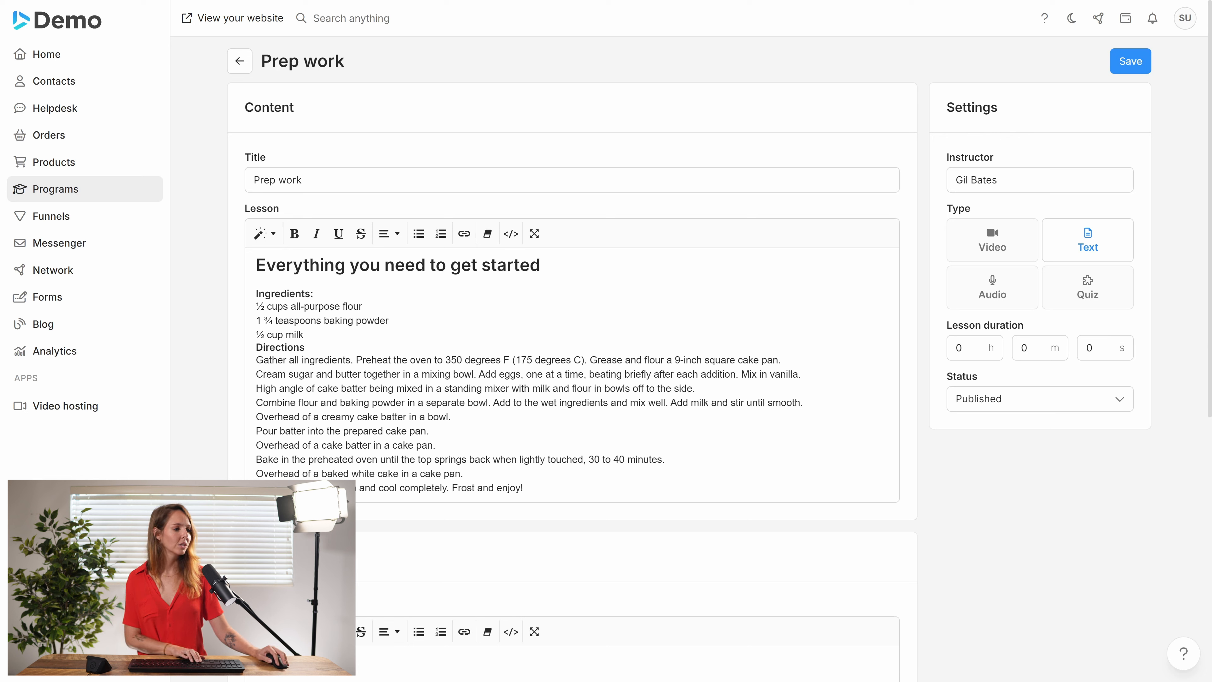
key("Return")
left_click(314, 294)
key("Return")
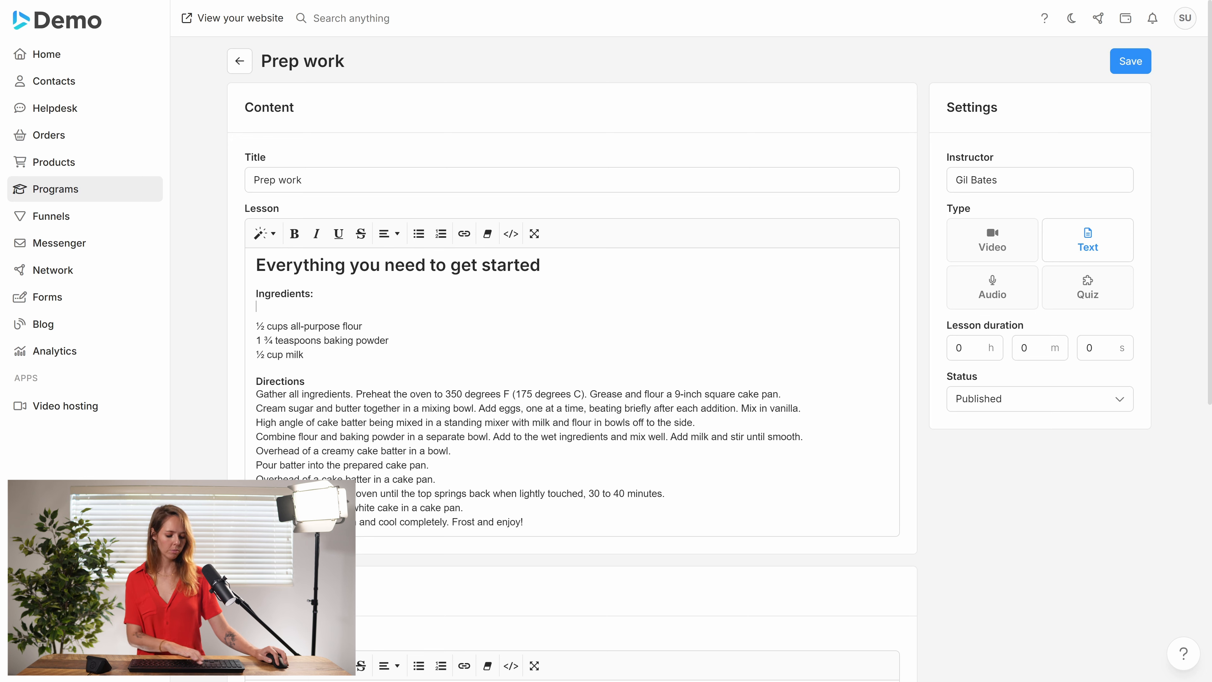
Remove the blank line directly below the "Ingredients:" heading in the lesson text.
key("BackSpace")
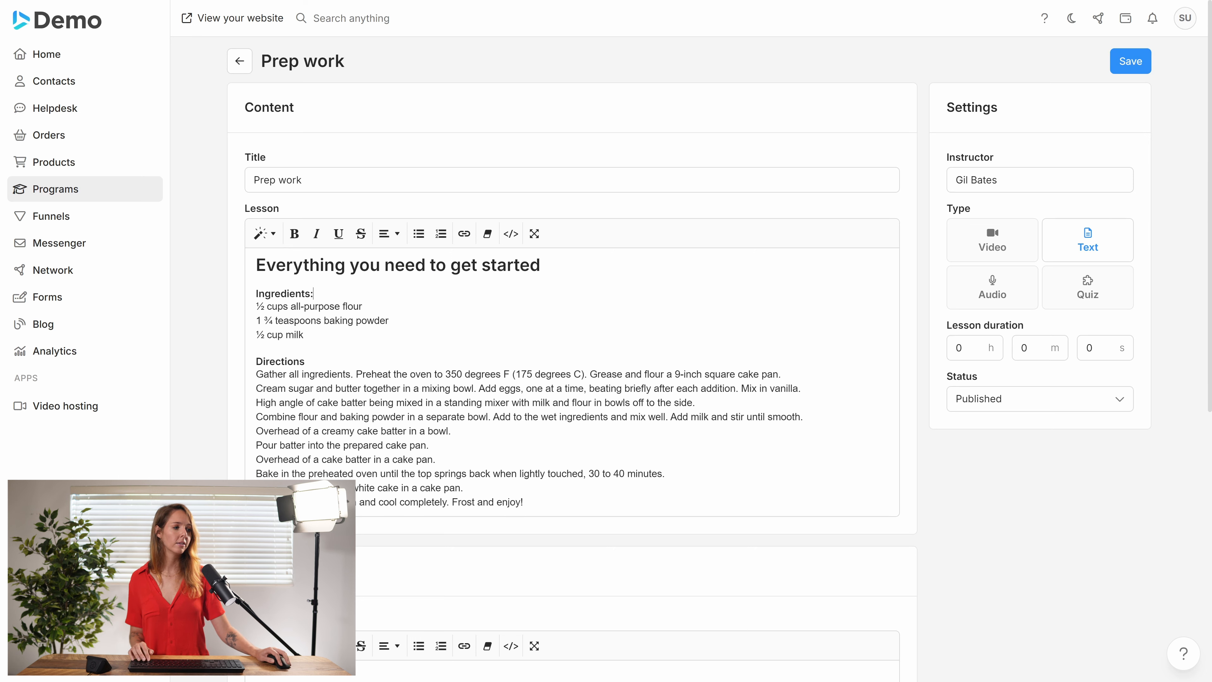
Try centre alignment on the heading "Everything you need to get started" and align it left again.
left_click_drag(541, 266, 232, 263)
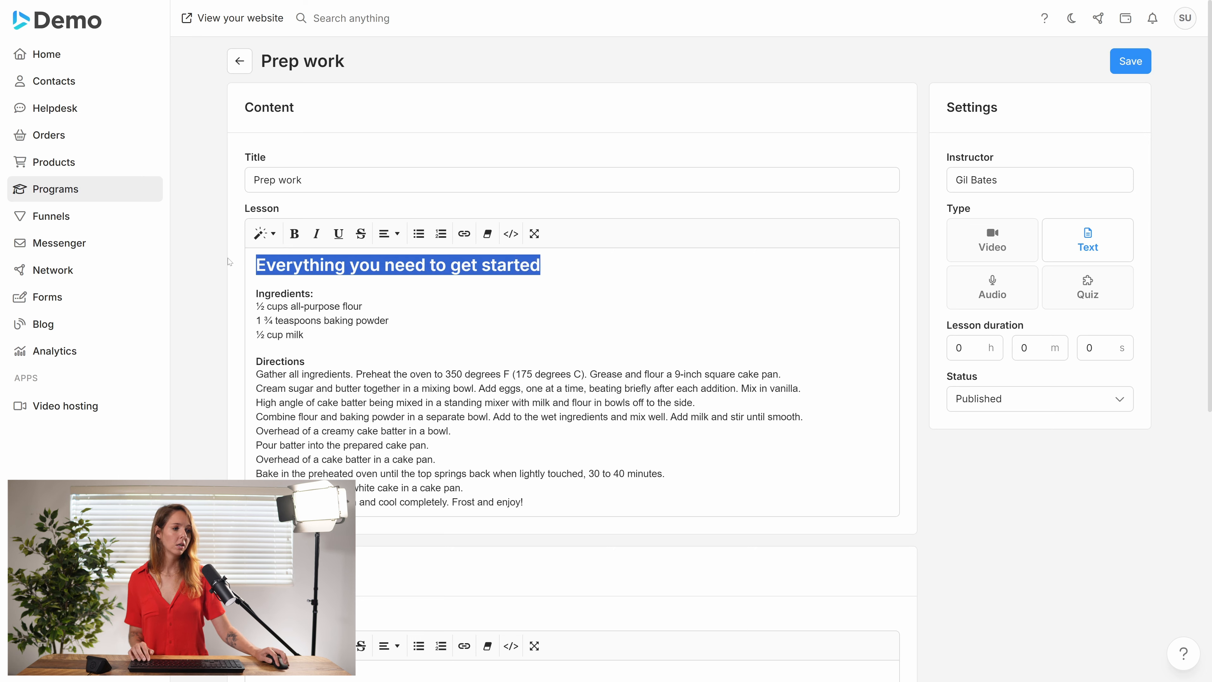
left_click(392, 236)
left_click(418, 267)
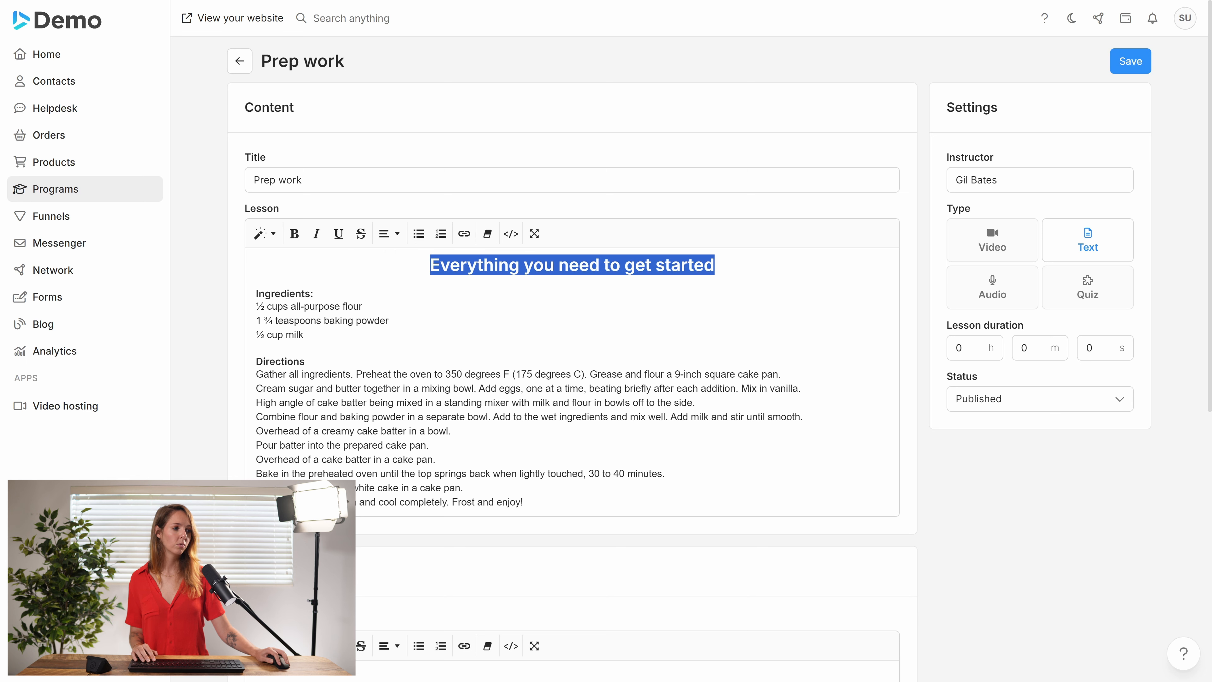
left_click(388, 233)
left_click(387, 233)
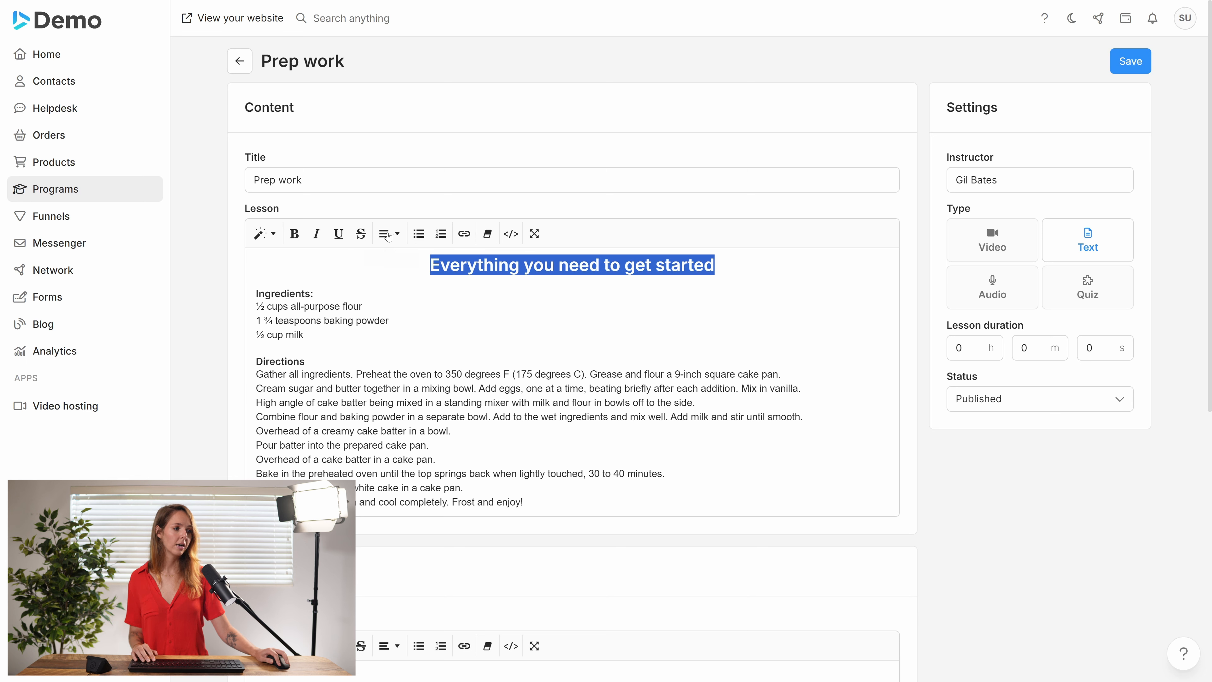
left_click(387, 233)
left_click(388, 259)
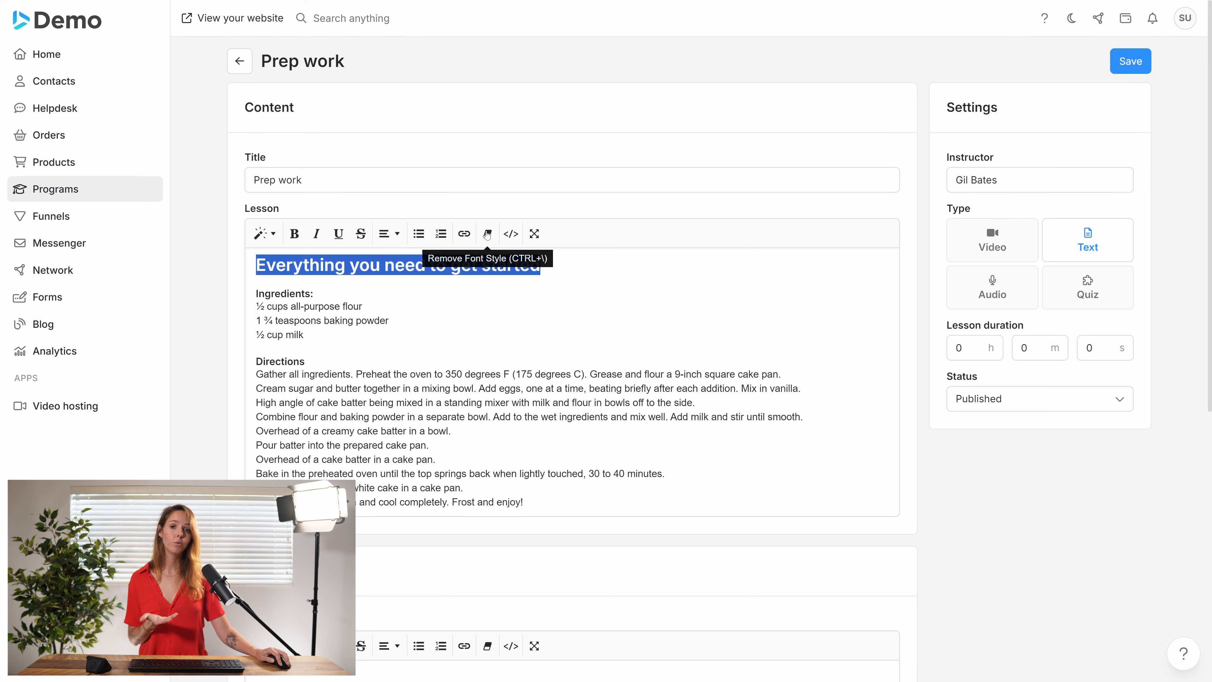
View the lesson text's HTML code and return to the formatted view.
left_click(511, 234)
left_click(511, 234)
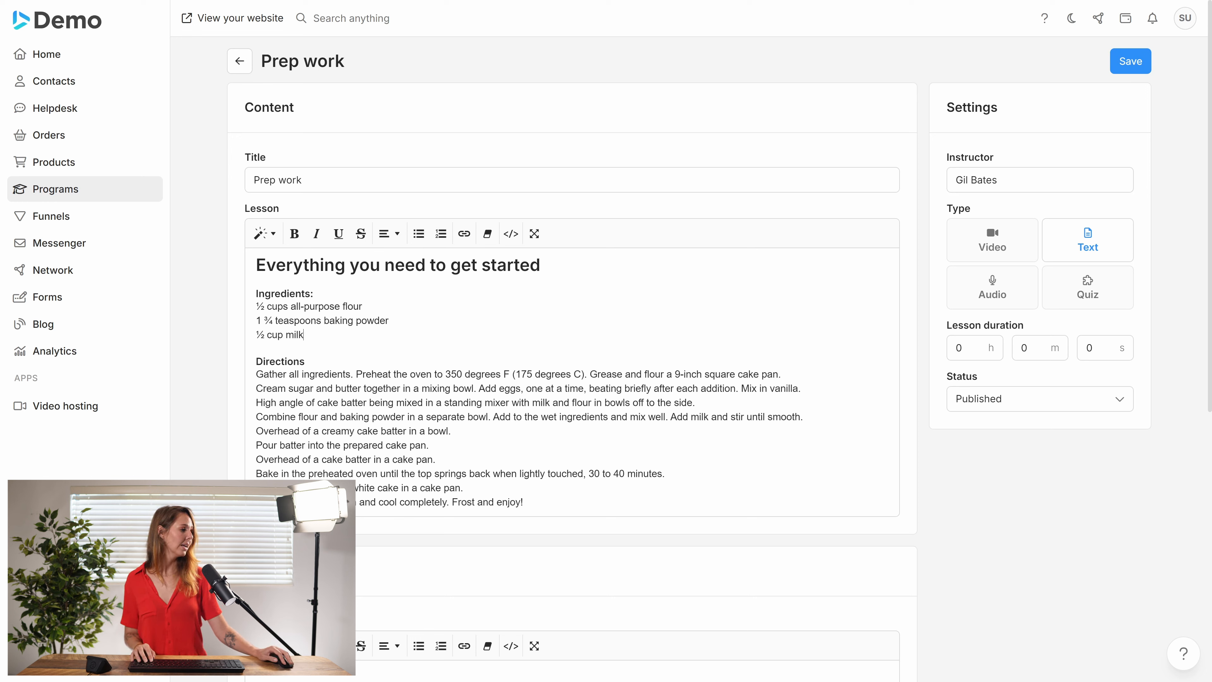
Set the lesson duration to 2 minutes and save the Prep work lesson.
left_click(1033, 347)
left_click_drag(1033, 347, 1004, 366)
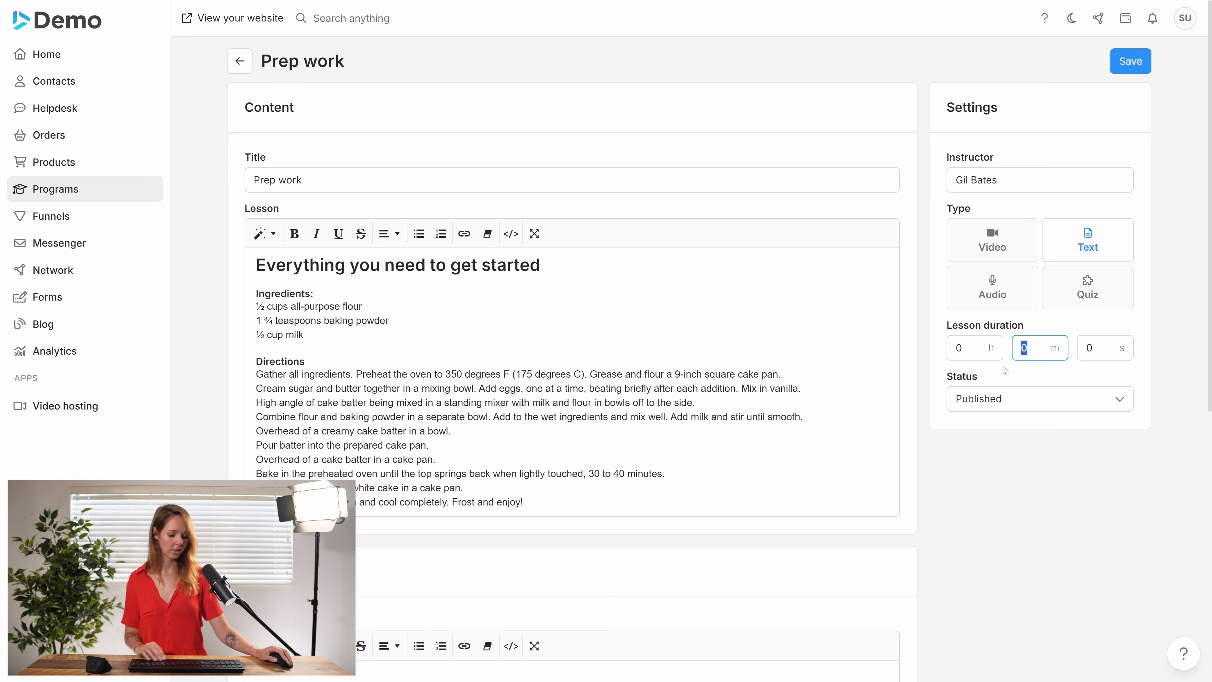
type("2")
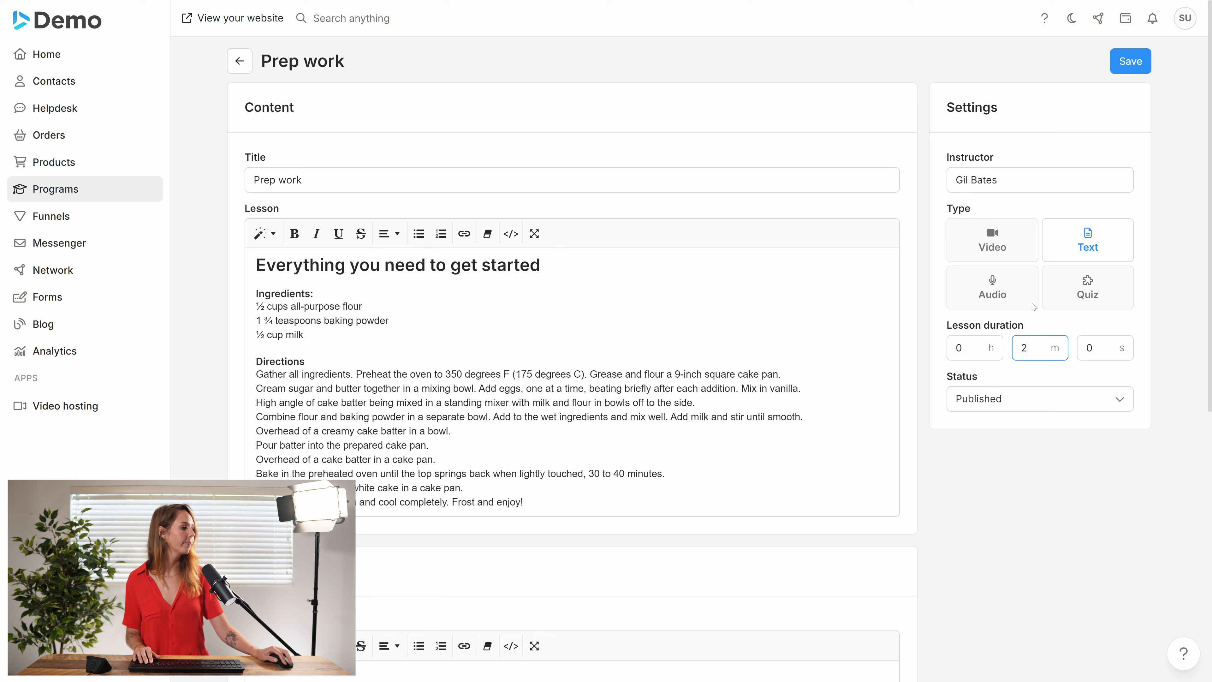
left_click(1131, 61)
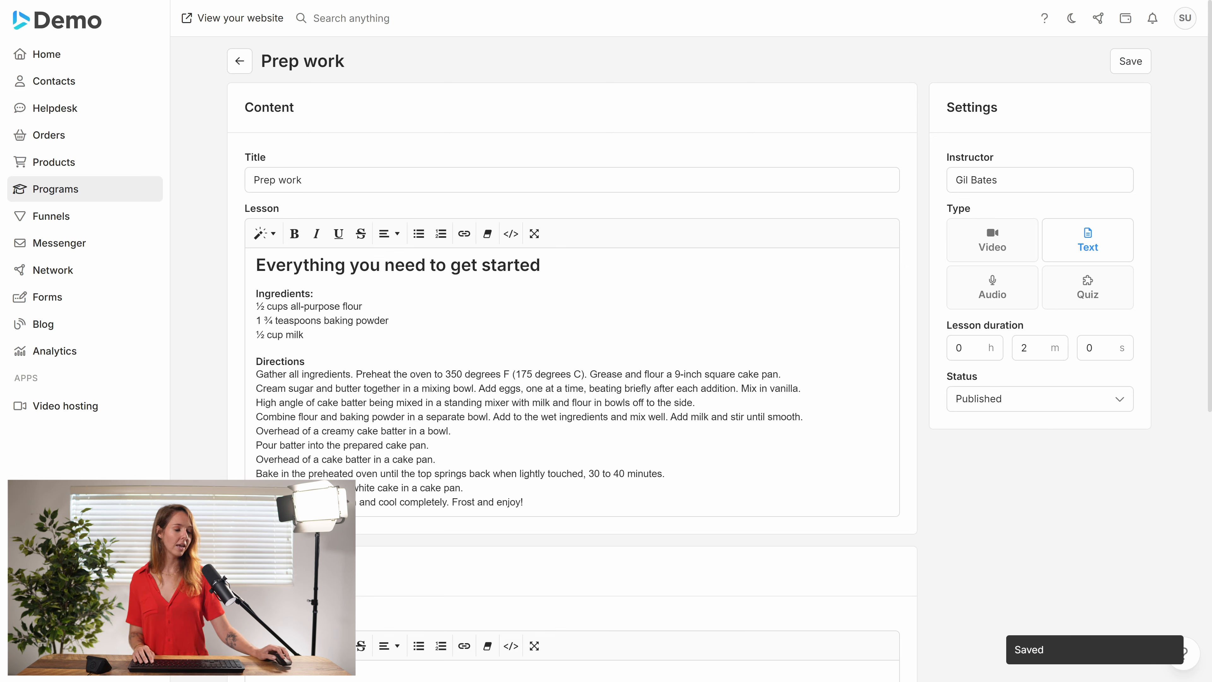